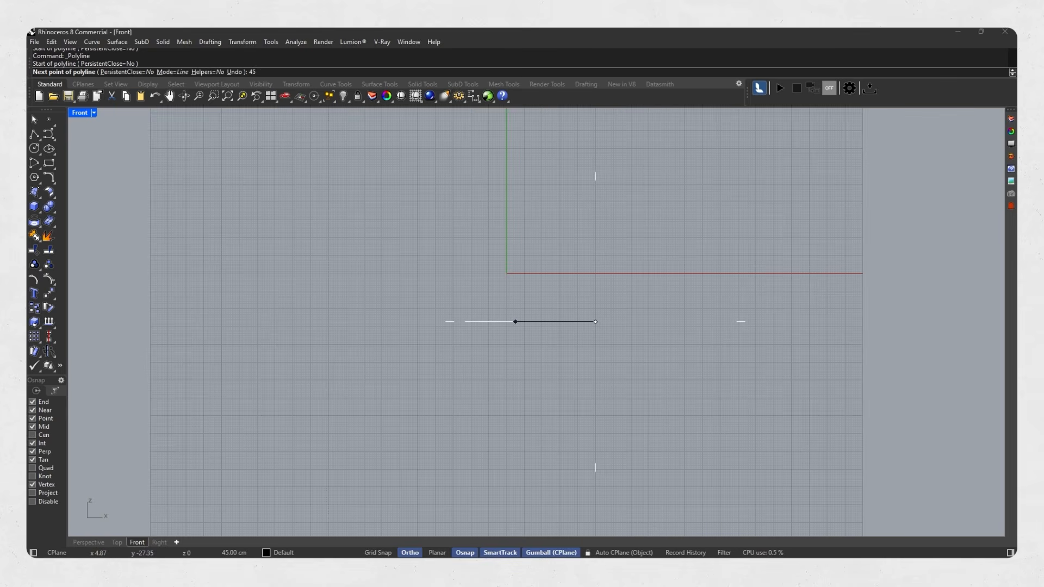
Step: Draw the 45 cm base and the 32 cm slanted rear edge of the side profile with a polyline
{"action": "key", "text": "Return"}
{"action": "scroll", "coordinate": [489, 348], "scroll_direction": "up", "scroll_amount": 3}
{"action": "right_click_drag", "start_coordinate": [515, 336], "coordinate": [377, 357]}
{"action": "scroll", "coordinate": [380, 348], "scroll_direction": "up", "scroll_amount": 2}
{"action": "left_click", "coordinate": [387, 335]}
{"action": "key", "text": "Return"}
{"action": "key", "text": "F8"}
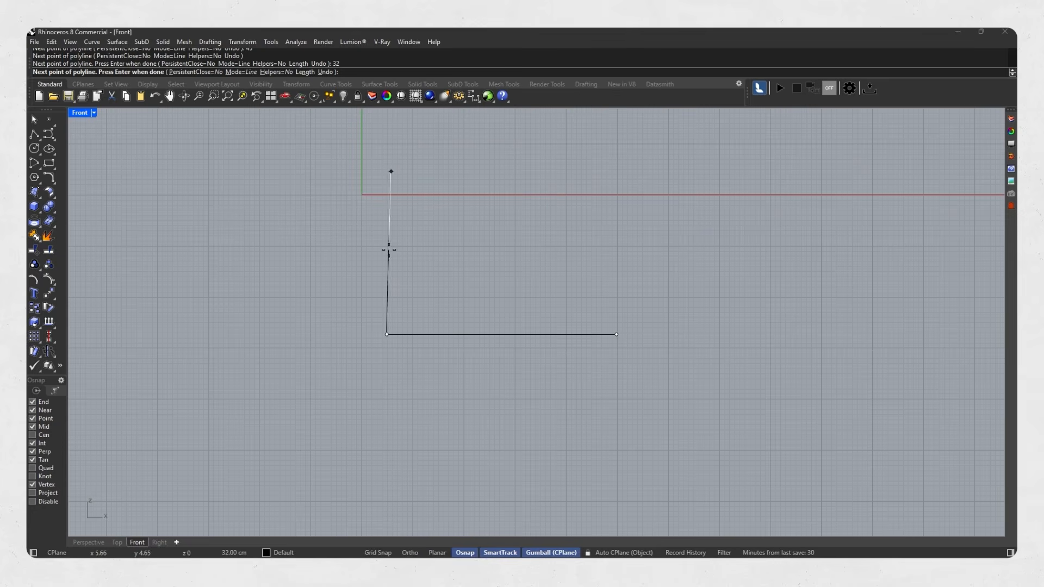
{"action": "left_click", "coordinate": [395, 217]}
Step: Complete the stepped profile with a 15 cm shelf edge, closing the polyline at the front end of the base
{"action": "key", "text": "F8"}
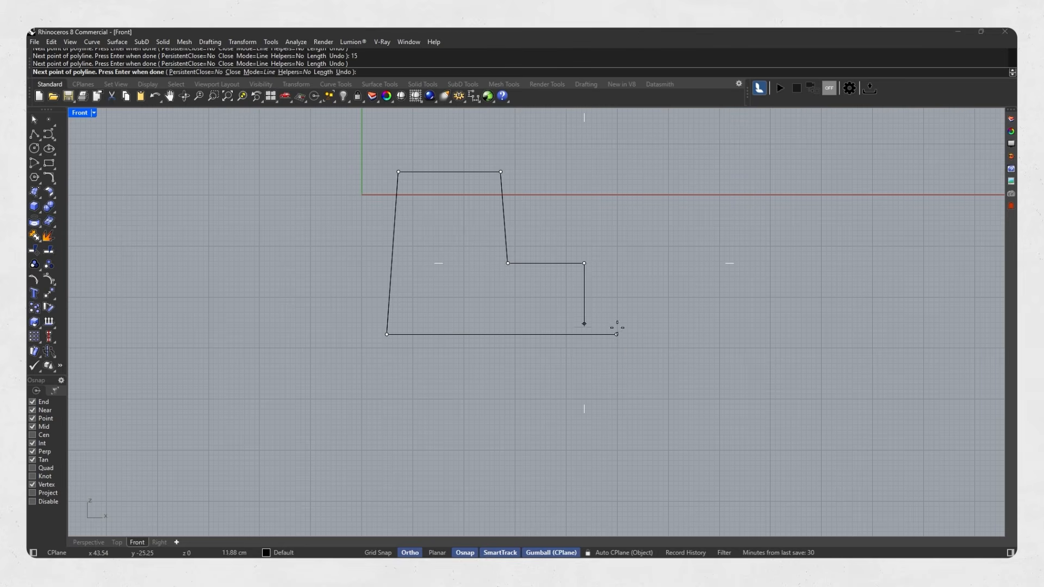
{"action": "left_click", "coordinate": [617, 334]}
{"action": "left_click", "coordinate": [529, 264]}
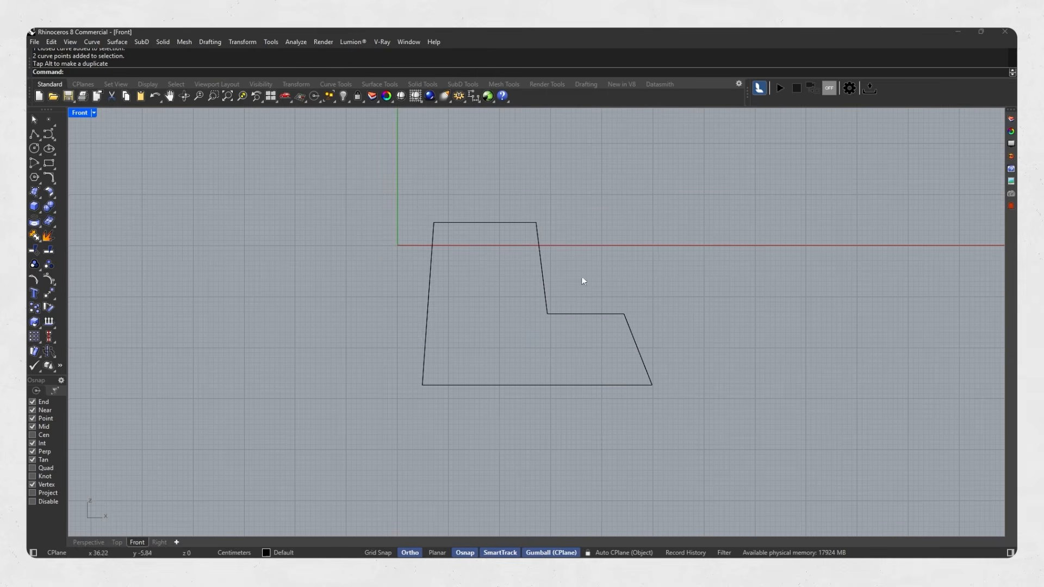
Step: Offset the closed side profile inward
{"action": "scroll", "coordinate": [539, 342], "scroll_direction": "up", "scroll_amount": 2}
{"action": "left_click", "coordinate": [528, 394]}
{"action": "type", "text": "Offset"}
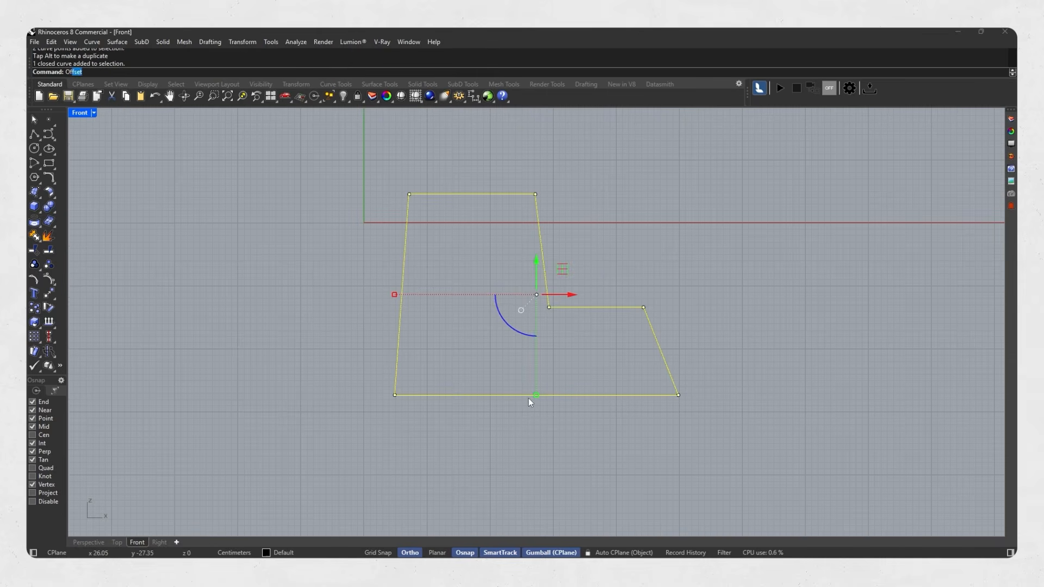
{"action": "key", "text": "Return"}
{"action": "left_click", "coordinate": [531, 384]}
Step: Connect the inner offset outline's lower corners to the base line with short lines
{"action": "left_click", "coordinate": [34, 133]}
{"action": "scroll", "coordinate": [432, 375], "scroll_direction": "up", "scroll_amount": 2}
{"action": "left_click", "coordinate": [426, 360]}
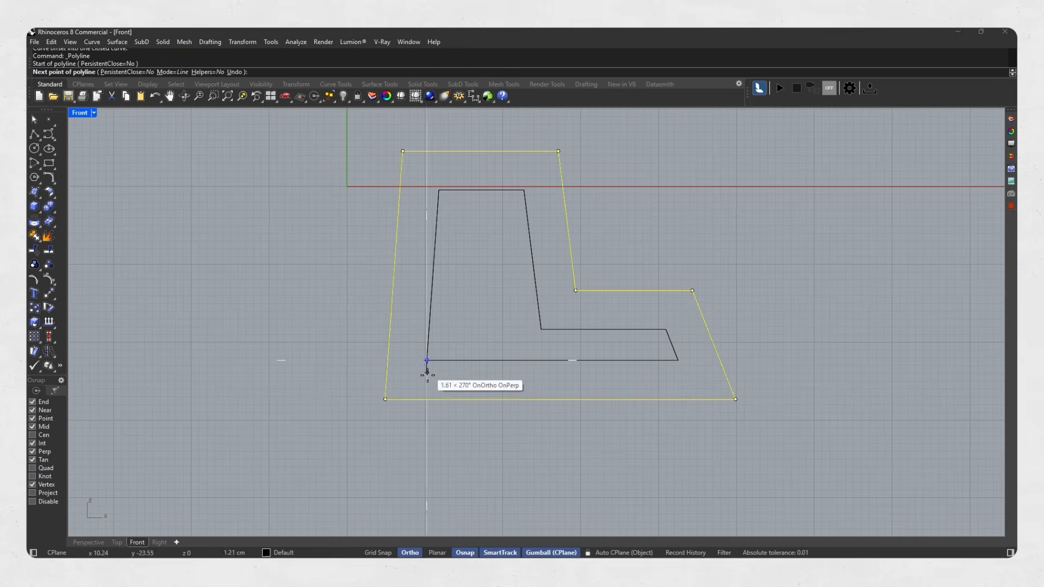
{"action": "left_click", "coordinate": [424, 399]}
{"action": "scroll", "coordinate": [680, 372], "scroll_direction": "up", "scroll_amount": 2}
{"action": "left_click", "coordinate": [289, 372]}
{"action": "key", "text": "Return"}
Step: Trim the excess curves to form a base notch between two feet, and join the rest into one closed outline
{"action": "scroll", "coordinate": [335, 382], "scroll_direction": "down", "scroll_amount": 6}
{"action": "left_click_drag", "start_coordinate": [615, 312], "coordinate": [293, 386]}
{"action": "left_click", "coordinate": [34, 249]}
{"action": "left_click_drag", "start_coordinate": [522, 345], "coordinate": [306, 371]}
{"action": "left_click", "coordinate": [382, 399]}
{"action": "right_click_drag", "start_coordinate": [385, 402], "coordinate": [476, 414]}
{"action": "left_click", "coordinate": [34, 236]}
{"action": "right_click_drag", "start_coordinate": [419, 328], "coordinate": [444, 339]}
{"action": "left_click", "coordinate": [417, 326]}
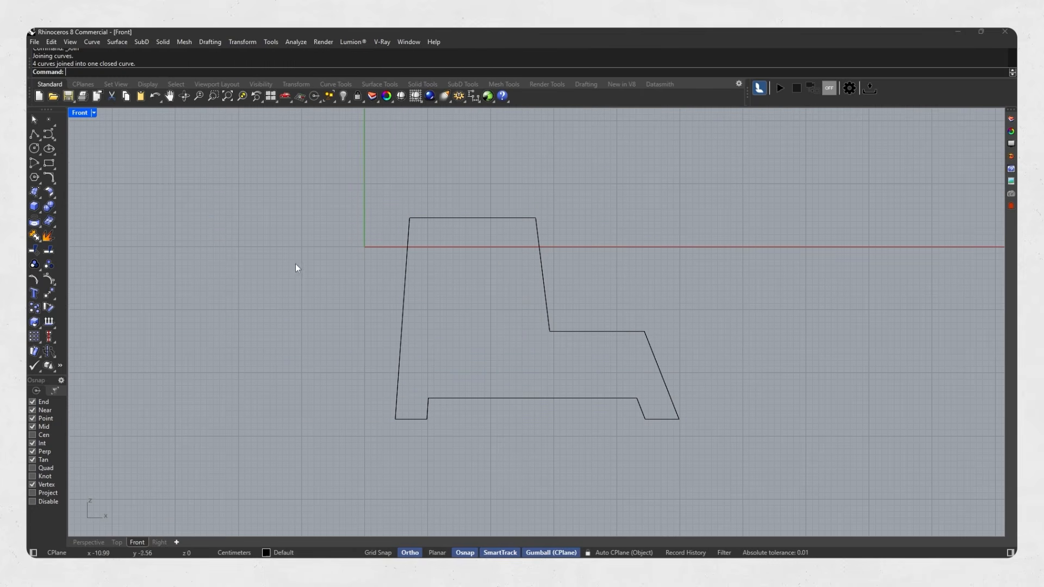
Step: Draw two circles side by side in the profile's upper part, with radii of 3.5 cm and 2.5 cm
{"action": "left_click", "coordinate": [34, 150]}
{"action": "scroll", "coordinate": [443, 271], "scroll_direction": "up", "scroll_amount": 1}
{"action": "left_click", "coordinate": [444, 271]}
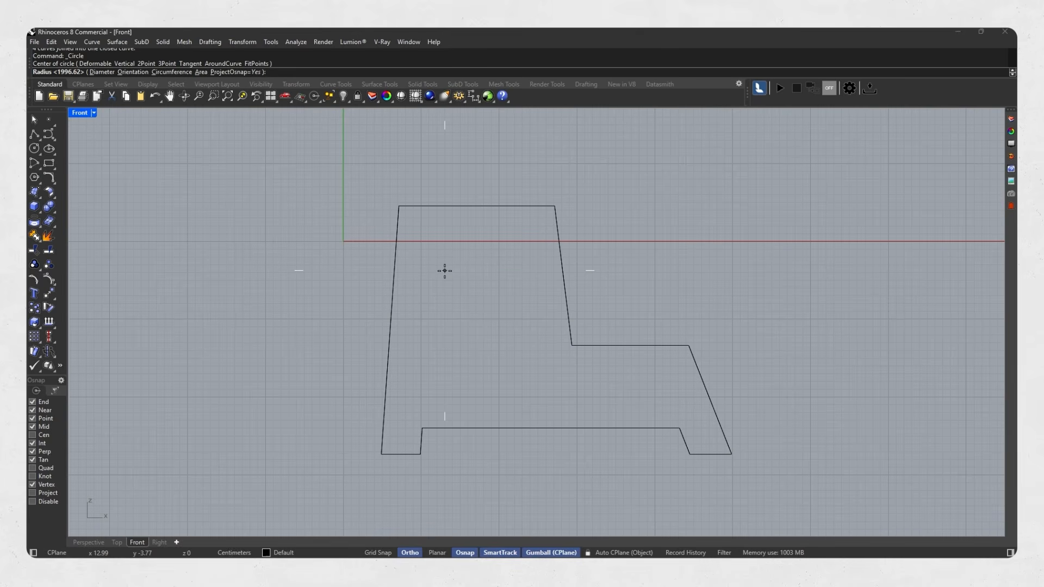
{"action": "key", "text": "Return"}
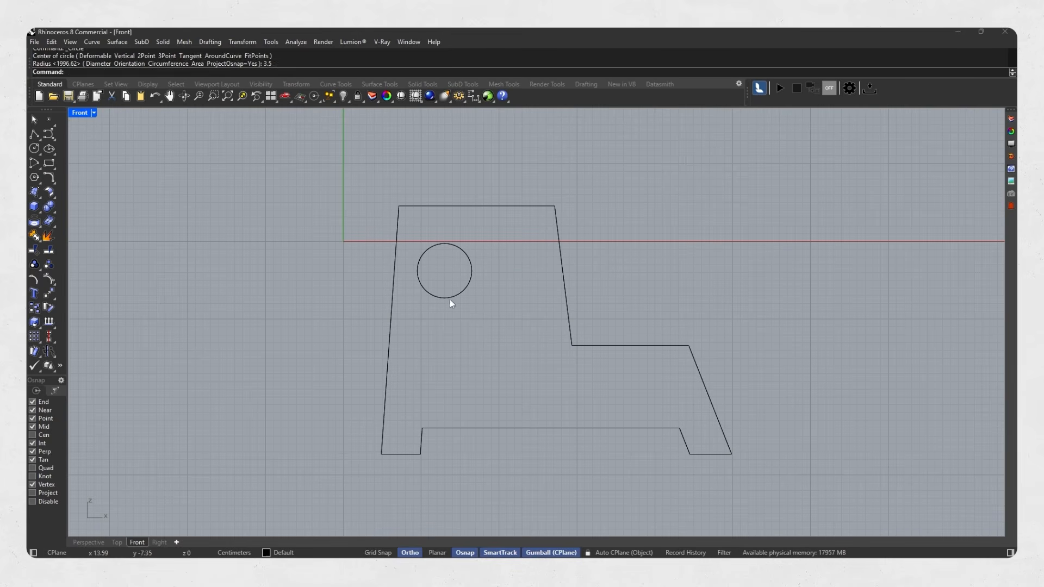
{"action": "key", "text": "Return"}
{"action": "left_click", "coordinate": [514, 271]}
{"action": "type", "text": "2.5"}
{"action": "key", "text": "Return"}
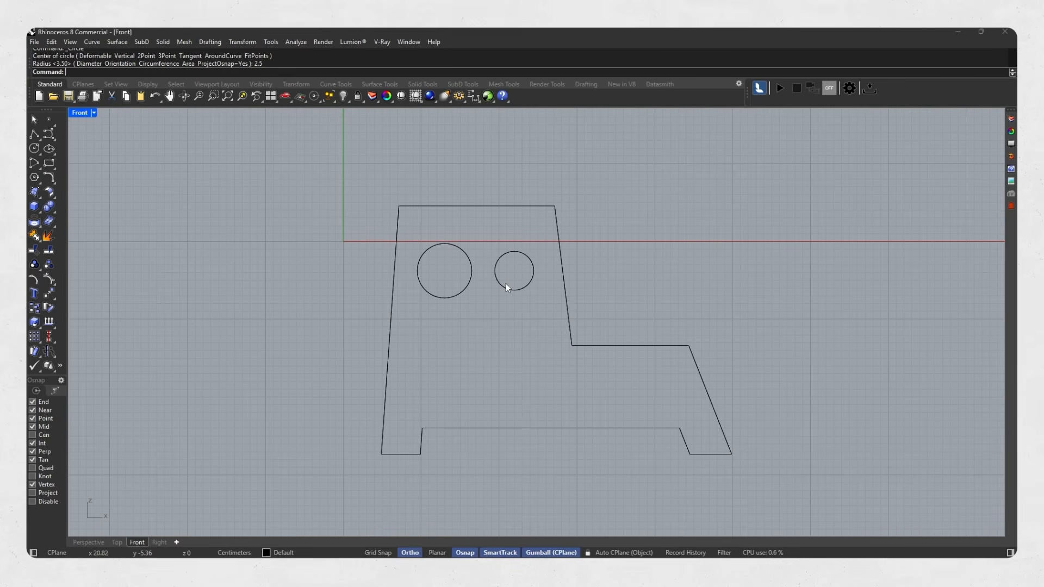
Step: Draw a long horizontal rectangle about 4.8 cm high inside the profile, above the base notch
{"action": "left_click", "coordinate": [48, 163]}
{"action": "left_click", "coordinate": [679, 427]}
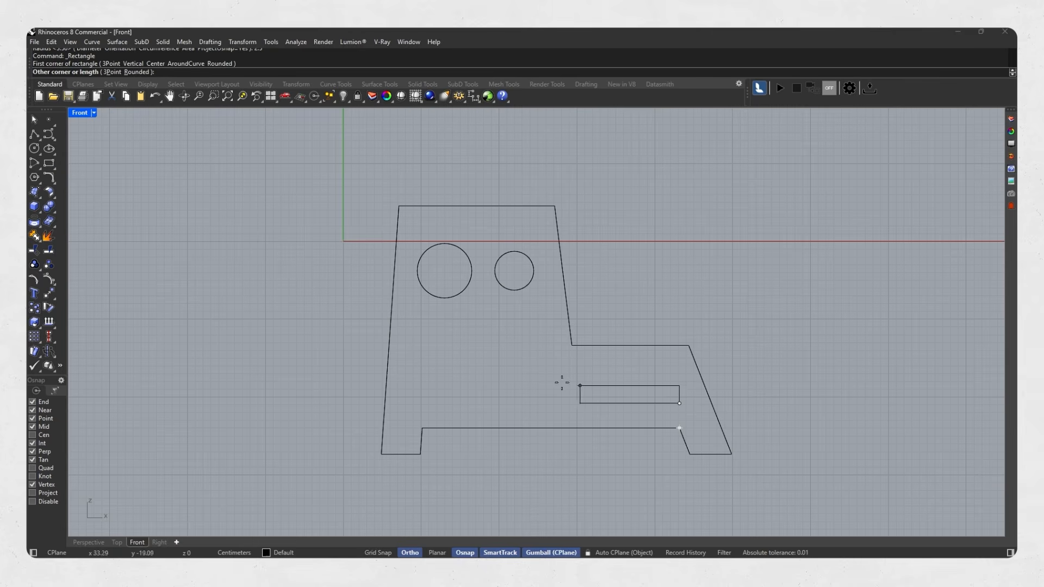
{"action": "left_click", "coordinate": [426, 366]}
{"action": "right_click_drag", "start_coordinate": [267, 228], "coordinate": [173, 220]}
{"action": "left_click", "coordinate": [50, 179]}
{"action": "left_click", "coordinate": [336, 360]}
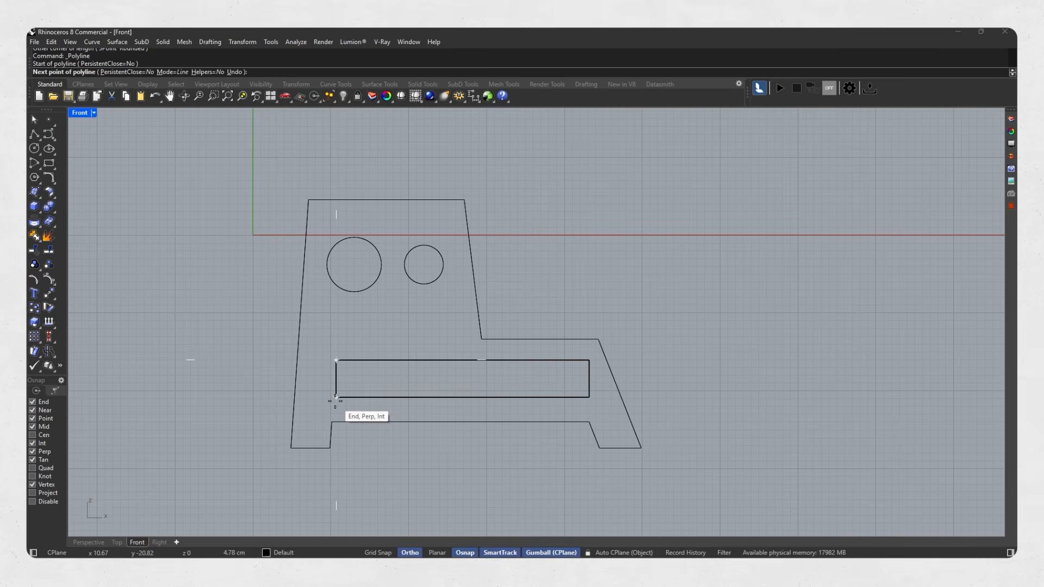
{"action": "key", "text": "Escape"}
Step: Fillet all four corners of the rectangle with a 2.2 cm radius
{"action": "left_click", "coordinate": [49, 177]}
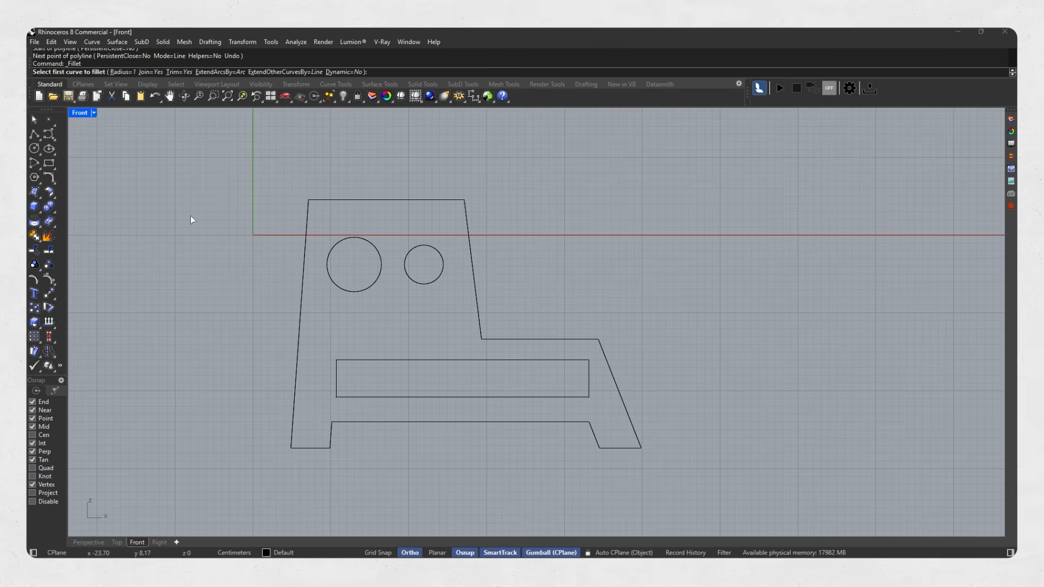
{"action": "type", "text": "2.2"}
{"action": "key", "text": "Return"}
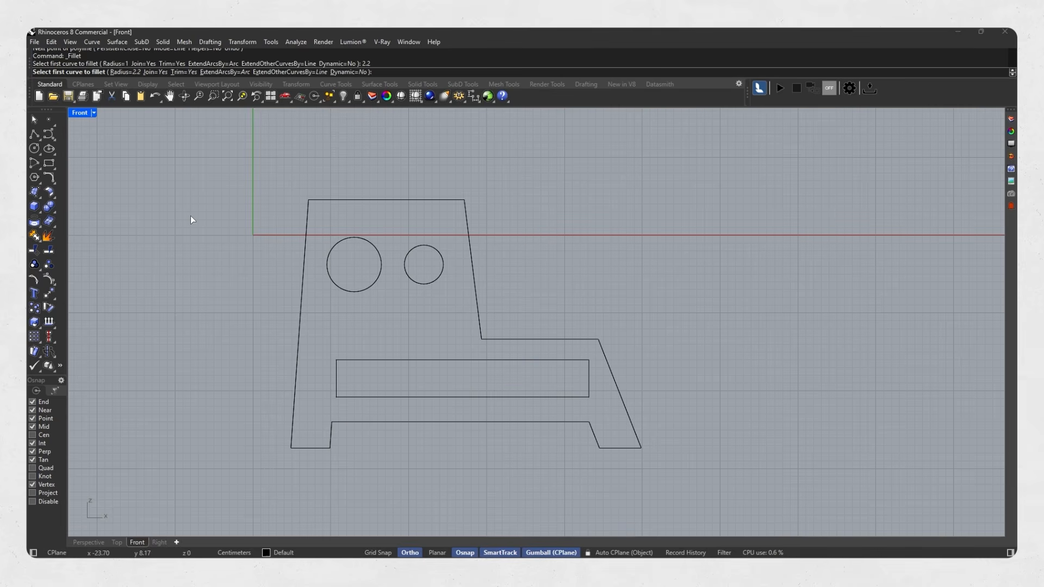
{"action": "left_click", "coordinate": [337, 371]}
{"action": "left_click", "coordinate": [349, 361]}
{"action": "key", "text": "Return"}
{"action": "left_click", "coordinate": [337, 385]}
{"action": "left_click", "coordinate": [345, 396]}
{"action": "key", "text": "Return"}
{"action": "left_click", "coordinate": [577, 396]}
{"action": "left_click", "coordinate": [588, 387]}
{"action": "key", "text": "Return"}
{"action": "left_click", "coordinate": [580, 365]}
Step: Fillet the outline's two top corners and both shelf corners with a 2.5 cm radius
{"action": "key", "text": "Return"}
{"action": "type", "text": "2.5"}
{"action": "key", "text": "Return"}
{"action": "left_click", "coordinate": [345, 235]}
{"action": "left_click", "coordinate": [380, 217]}
{"action": "key", "text": "Return"}
{"action": "left_click", "coordinate": [485, 218]}
{"action": "left_click", "coordinate": [505, 234]}
{"action": "left_click", "coordinate": [537, 358]}
{"action": "key", "text": "Return"}
{"action": "left_click", "coordinate": [619, 357]}
{"action": "left_click", "coordinate": [642, 371]}
Step: Fillet the two inner corners of the base notch with the 2.5 cm radius
{"action": "key", "text": "Return"}
{"action": "left_click", "coordinate": [634, 456]}
{"action": "left_click", "coordinate": [609, 440]}
{"action": "key", "text": "Return"}
{"action": "left_click", "coordinate": [382, 440]}
{"action": "scroll", "coordinate": [384, 344], "scroll_direction": "down", "scroll_amount": 6}
{"action": "right_click_drag", "start_coordinate": [391, 346], "coordinate": [401, 330]}
{"action": "scroll", "coordinate": [401, 308], "scroll_direction": "up", "scroll_amount": 6}
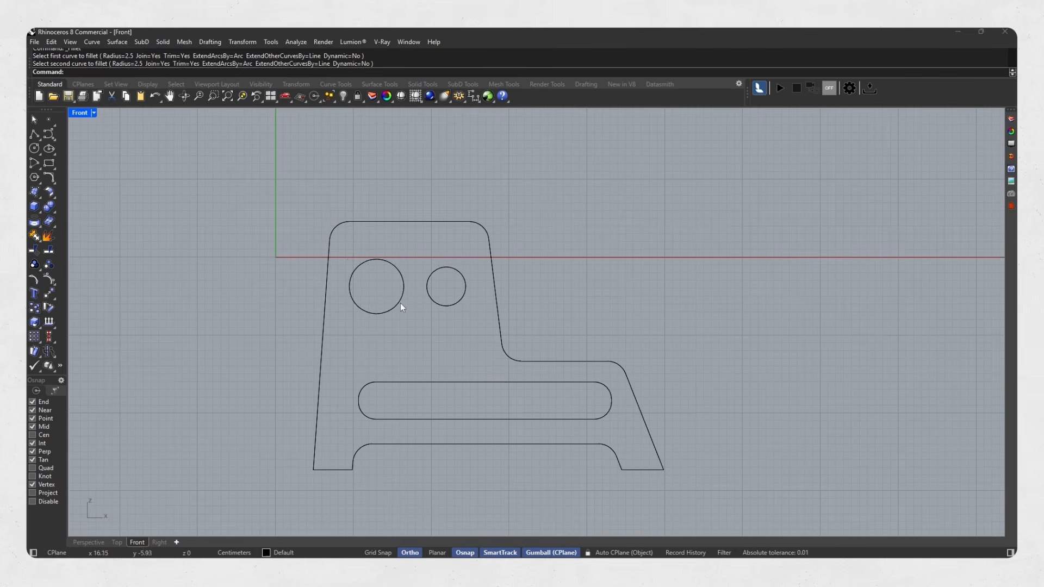
Step: Reposition the two large circles so that they sit closer together
{"action": "left_click", "coordinate": [400, 302]}
{"action": "left_click_drag", "start_coordinate": [406, 287], "coordinate": [417, 287]}
{"action": "left_click", "coordinate": [456, 303]}
{"action": "key", "text": "Escape"}
{"action": "scroll", "coordinate": [561, 267], "scroll_direction": "down", "scroll_amount": 5}
{"action": "scroll", "coordinate": [540, 271], "scroll_direction": "up", "scroll_amount": 5}
{"action": "left_click", "coordinate": [541, 273]}
Step: Draw a small circle with a 0.3 cm radius just below the profile's top edge, above the large circles
{"action": "scroll", "coordinate": [614, 272], "scroll_direction": "down", "scroll_amount": 1}
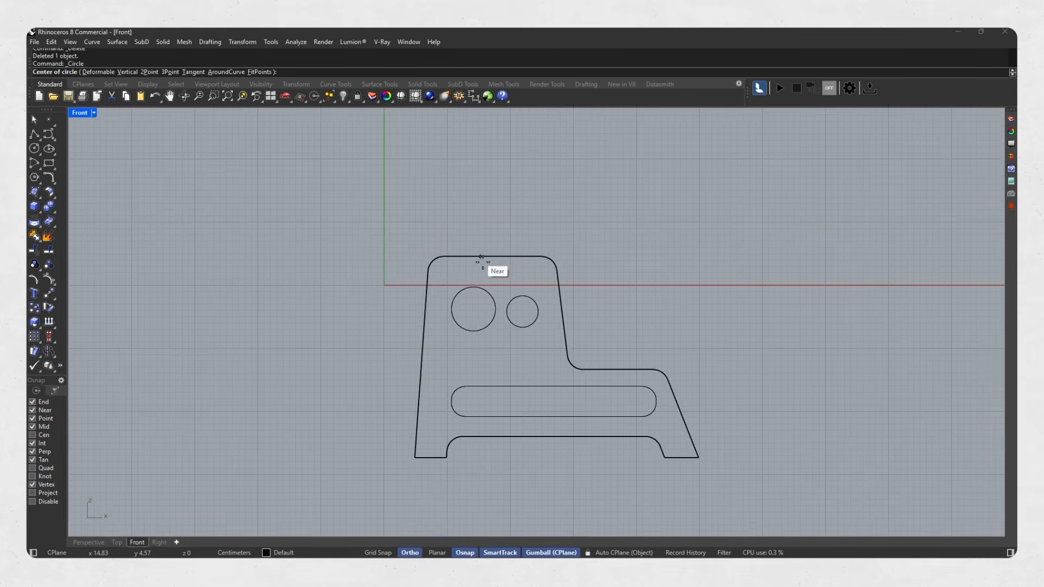
{"action": "scroll", "coordinate": [491, 264], "scroll_direction": "up", "scroll_amount": 4}
{"action": "left_click", "coordinate": [501, 281]}
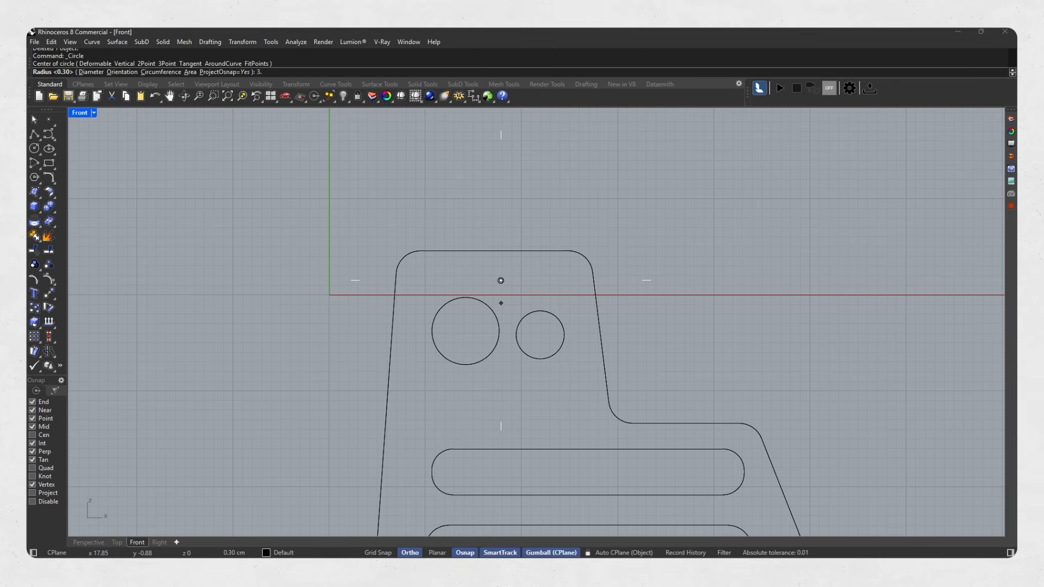
{"action": "type", "text": ".3"}
{"action": "key", "text": "Return"}
{"action": "scroll", "coordinate": [511, 296], "scroll_direction": "up", "scroll_amount": 3}
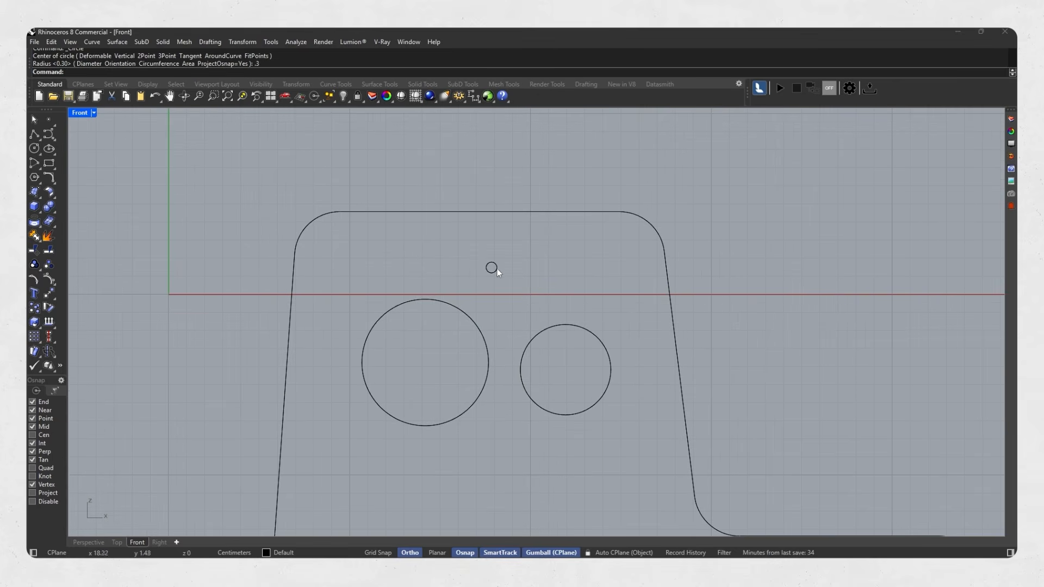
Step: Copy the small circle to make two outer holes near the top edge and a vertical pair between the large circles
{"action": "left_click", "coordinate": [497, 269]}
{"action": "scroll", "coordinate": [348, 222], "scroll_direction": "down", "scroll_amount": 4}
{"action": "left_click_drag", "start_coordinate": [443, 264], "coordinate": [538, 249]}
{"action": "left_click_drag", "start_coordinate": [539, 250], "coordinate": [456, 251], "text": "alt"}
{"action": "mouse_move", "coordinate": [451, 238]}
{"action": "left_mouse_down", "text": "alt"}
{"action": "mouse_move", "coordinate": [453, 265]}
{"action": "mouse_move", "coordinate": [458, 239]}
{"action": "left_mouse_up", "text": "alt"}
{"action": "left_click", "coordinate": [536, 246]}
{"action": "scroll", "coordinate": [494, 253], "scroll_direction": "down", "scroll_amount": 6}
{"action": "scroll", "coordinate": [457, 273], "scroll_direction": "up", "scroll_amount": 6}
{"action": "left_click", "coordinate": [458, 273]}
{"action": "left_click", "coordinate": [484, 220]}
Step: Try to move the front-end segments of the outline, slot and notch 5 cm inward
{"action": "scroll", "coordinate": [497, 216], "scroll_direction": "down", "scroll_amount": 6}
{"action": "right_click_drag", "start_coordinate": [586, 285], "coordinate": [558, 270]}
{"action": "left_click_drag", "start_coordinate": [558, 269], "coordinate": [659, 422], "text": "ctrl+shift"}
{"action": "left_click", "coordinate": [641, 343]}
{"action": "type", "text": "-5"}
{"action": "key", "text": "Return"}
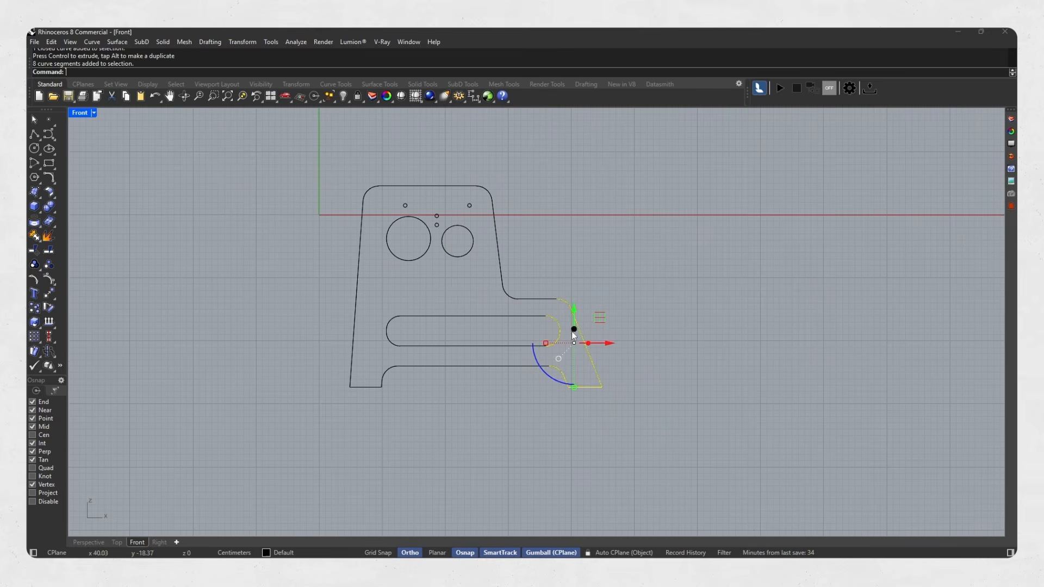
{"action": "key", "text": "ctrl+z"}
Step: Shift the selected front-end segments of the profile and slot slightly inward
{"action": "scroll", "coordinate": [624, 322], "scroll_direction": "down", "scroll_amount": 2}
{"action": "right_click_drag", "start_coordinate": [624, 322], "coordinate": [577, 325]}
{"action": "left_click_drag", "start_coordinate": [581, 343], "coordinate": [578, 344]}
{"action": "left_click", "coordinate": [544, 277]}
Step: Copy small circles onto the shelf area to make two holes below the shelf edge
{"action": "scroll", "coordinate": [445, 232], "scroll_direction": "up", "scroll_amount": 4}
{"action": "left_click_drag", "start_coordinate": [475, 211], "coordinate": [616, 357], "text": "alt"}
{"action": "scroll", "coordinate": [601, 347], "scroll_direction": "up", "scroll_amount": 4}
{"action": "left_click_drag", "start_coordinate": [591, 335], "coordinate": [545, 363]}
{"action": "left_click", "coordinate": [532, 271]}
Step: Move the rear small hole near the top edge closer to the profile's rear edge
{"action": "scroll", "coordinate": [530, 258], "scroll_direction": "down", "scroll_amount": 6}
{"action": "right_click_drag", "start_coordinate": [436, 203], "coordinate": [478, 214]}
{"action": "scroll", "coordinate": [489, 230], "scroll_direction": "up", "scroll_amount": 6}
{"action": "left_click_drag", "start_coordinate": [425, 211], "coordinate": [395, 229]}
{"action": "left_click_drag", "start_coordinate": [438, 223], "coordinate": [406, 224]}
{"action": "left_click", "coordinate": [546, 253]}
Step: Move the whole side profile up so its feet rest on the X axis, and nudge two of its cutout curves
{"action": "scroll", "coordinate": [554, 244], "scroll_direction": "down", "scroll_amount": 6}
{"action": "right_click_drag", "start_coordinate": [554, 245], "coordinate": [482, 230]}
{"action": "scroll", "coordinate": [485, 257], "scroll_direction": "down", "scroll_amount": 4}
{"action": "right_click_drag", "start_coordinate": [485, 257], "coordinate": [486, 404]}
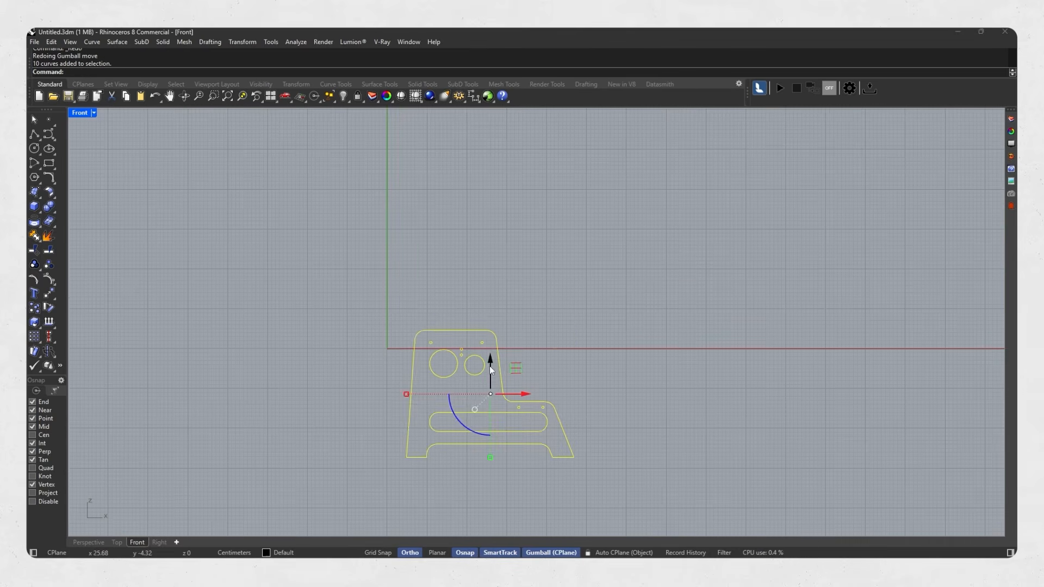
{"action": "left_click_drag", "start_coordinate": [489, 370], "coordinate": [547, 256]}
{"action": "left_click", "coordinate": [548, 255]}
{"action": "scroll", "coordinate": [458, 260], "scroll_direction": "up", "scroll_amount": 3}
{"action": "left_click_drag", "start_coordinate": [444, 280], "coordinate": [446, 279]}
{"action": "left_click", "coordinate": [615, 230]}
Step: Extrude all profile curves into a solid panel 1 cm thick and delete the source curves
{"action": "scroll", "coordinate": [580, 256], "scroll_direction": "down", "scroll_amount": 5}
{"action": "right_click_drag", "start_coordinate": [582, 260], "coordinate": [563, 276]}
{"action": "left_click_drag", "start_coordinate": [650, 204], "coordinate": [348, 433]}
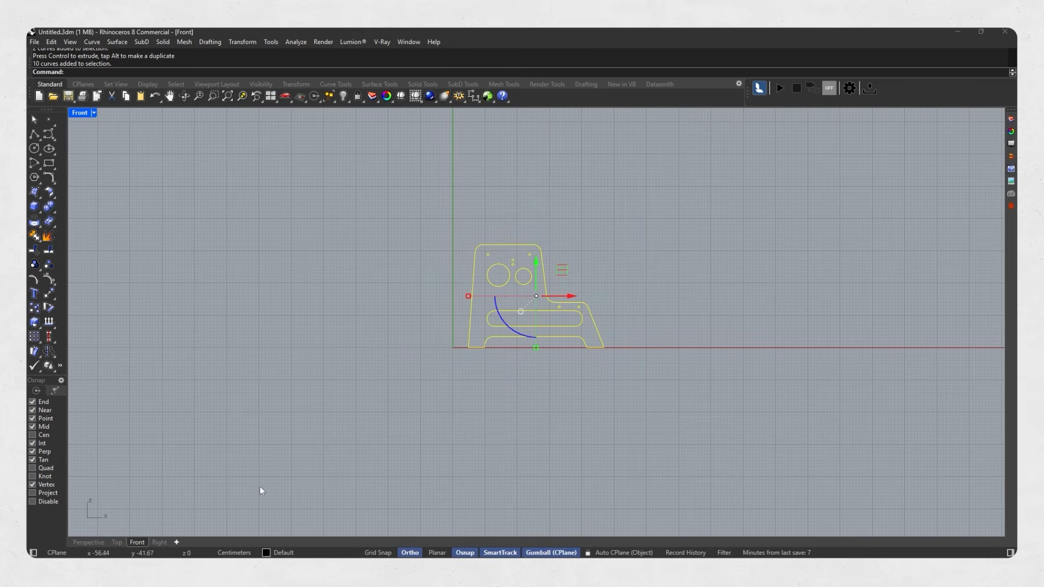
{"action": "left_click", "coordinate": [89, 541]}
{"action": "right_click_drag", "start_coordinate": [402, 370], "coordinate": [446, 293]}
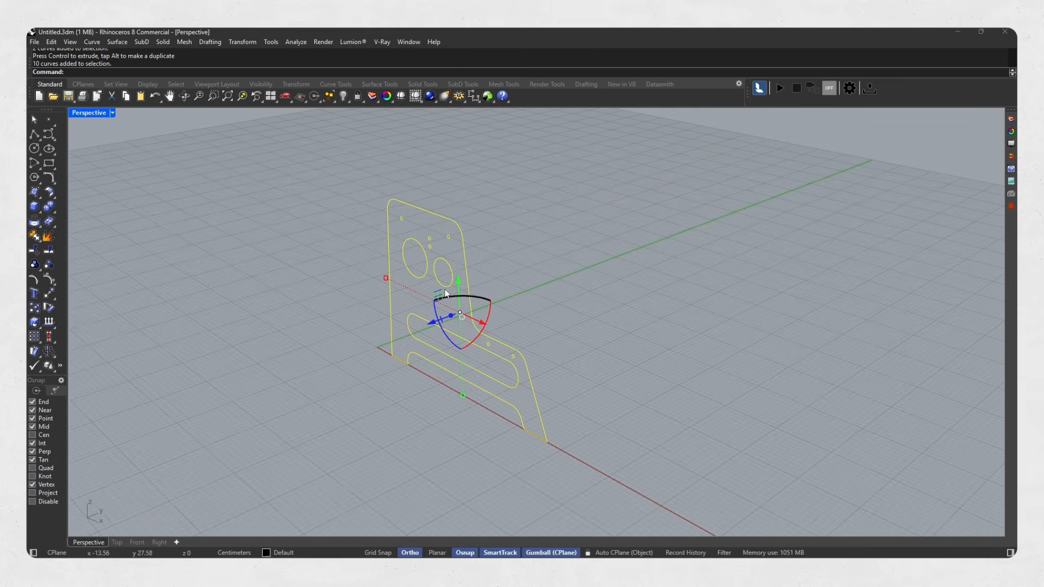
{"action": "left_click", "coordinate": [40, 214]}
{"action": "left_click", "coordinate": [98, 231]}
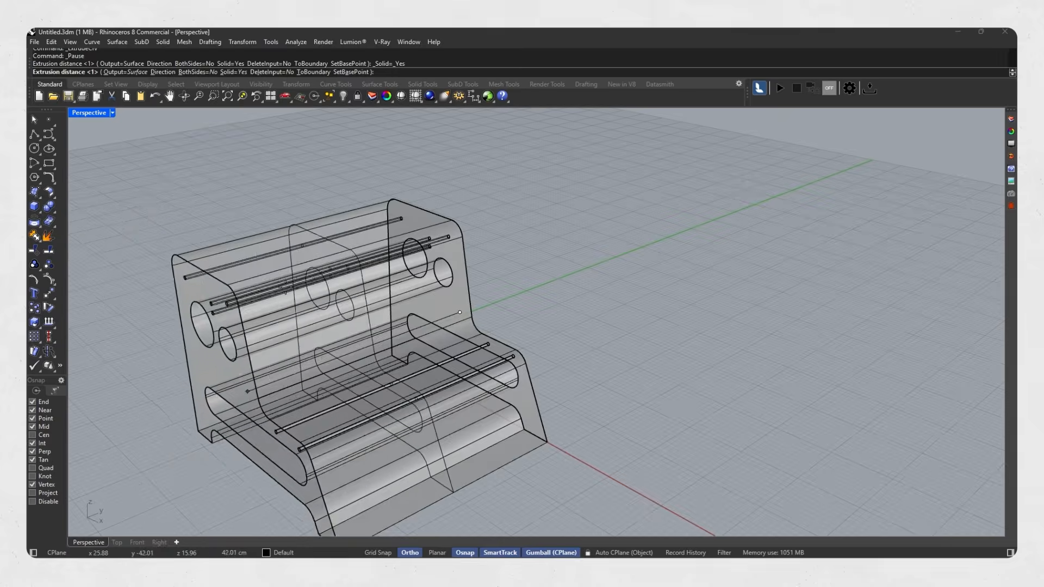
{"action": "type", "text": "1"}
{"action": "key", "text": "Return"}
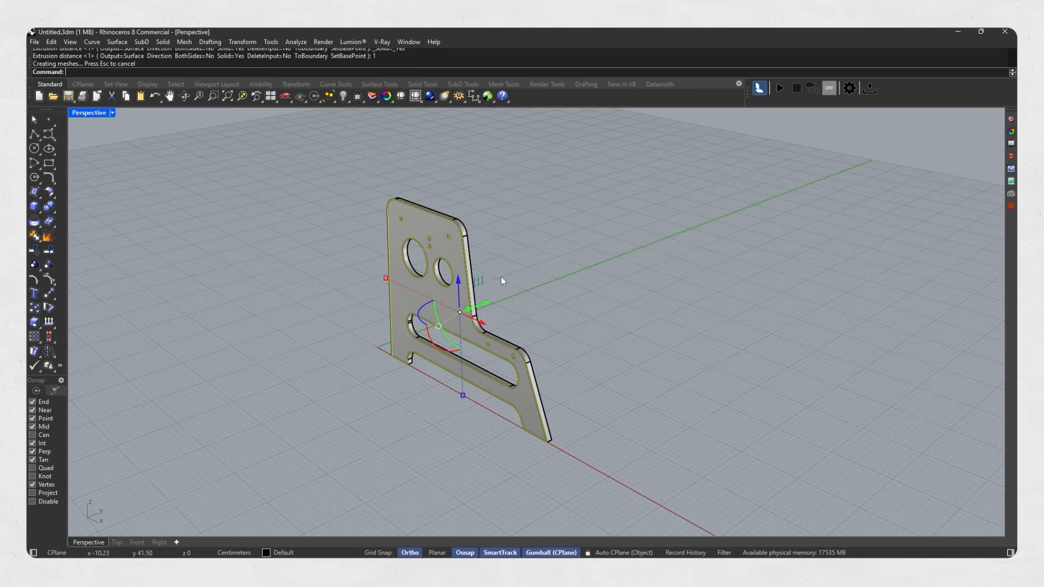
{"action": "key", "text": "Delete"}
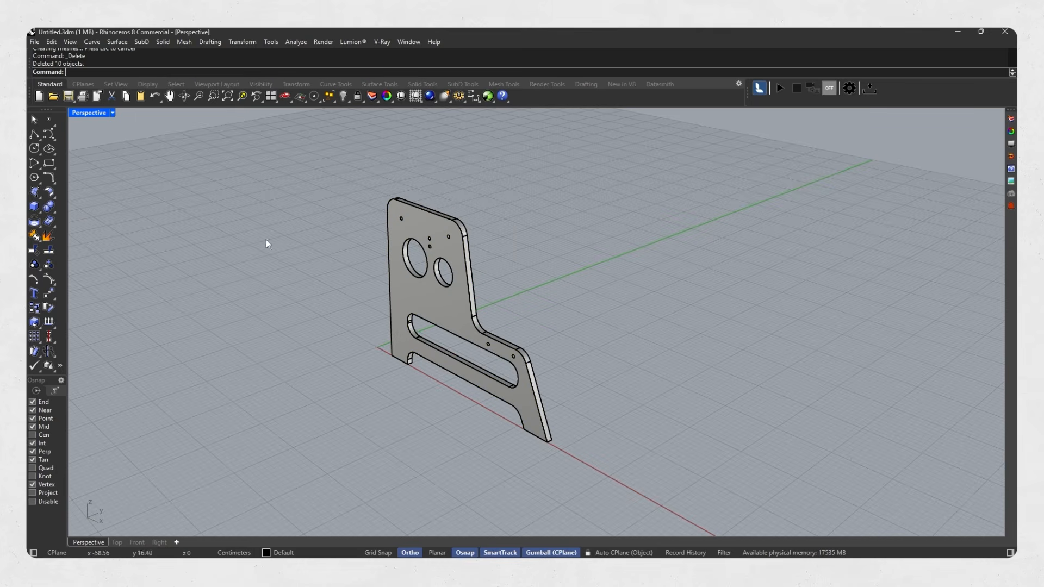
Step: Fillet all edges of the solid panel with a 0.1 cm radius
{"action": "left_click", "coordinate": [55, 210]}
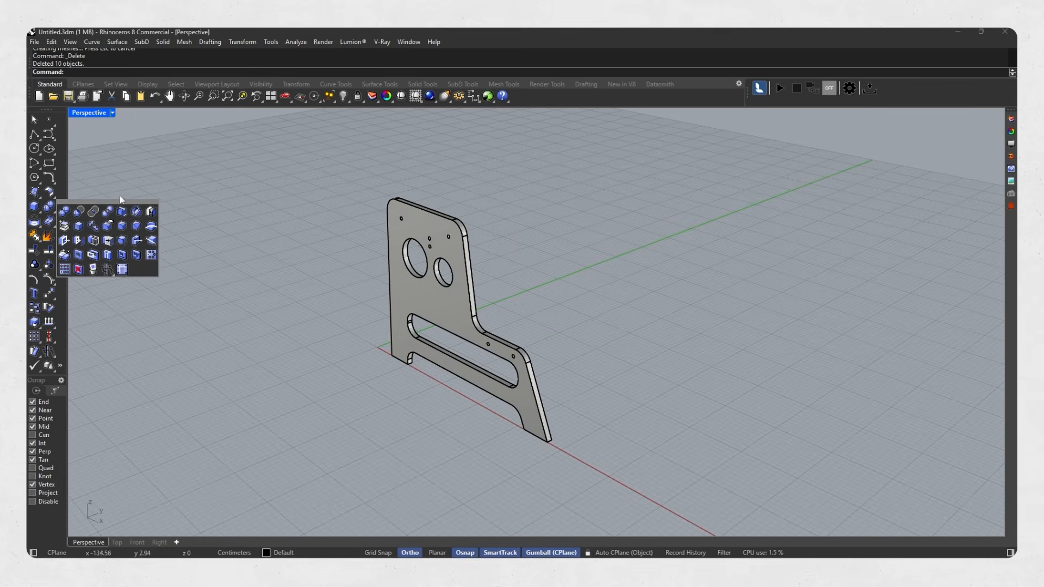
{"action": "left_click", "coordinate": [117, 229]}
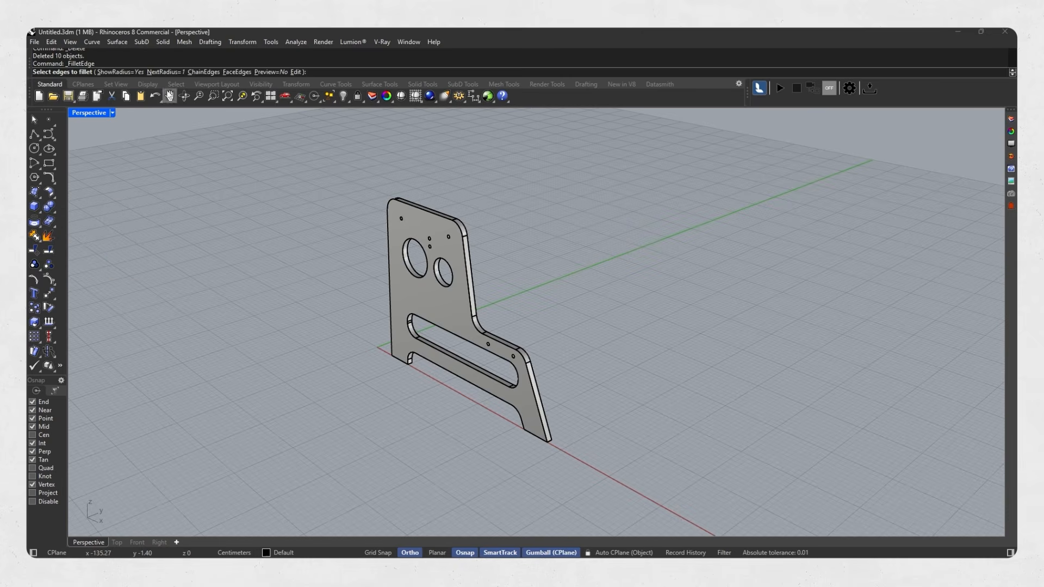
{"action": "left_click", "coordinate": [165, 72]}
{"action": "type", "text": ".1"}
{"action": "key", "text": "Return"}
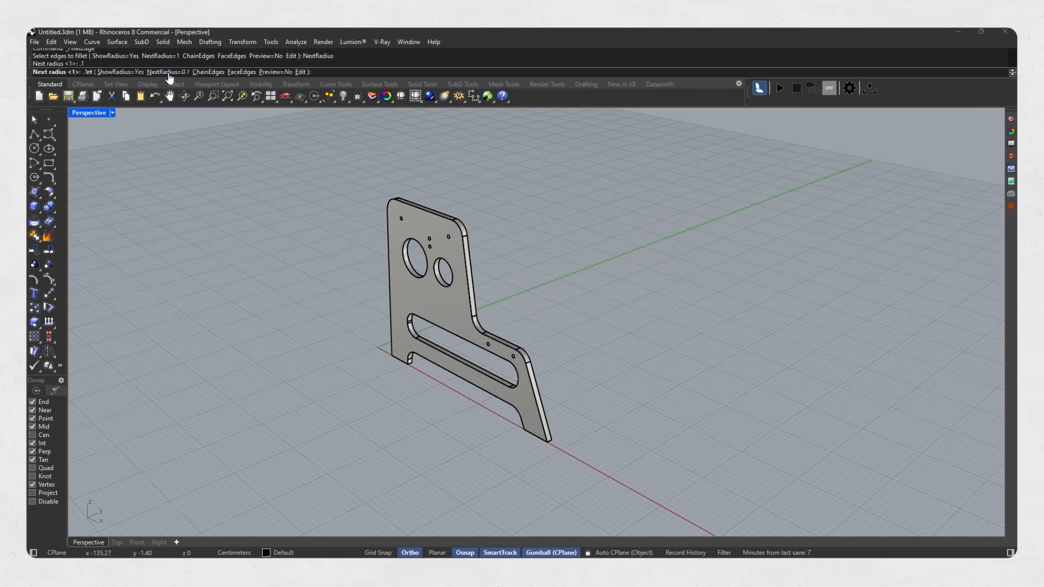
{"action": "left_click_drag", "start_coordinate": [348, 154], "coordinate": [595, 453]}
{"action": "key", "text": "Return"}
{"action": "scroll", "coordinate": [545, 440], "scroll_direction": "up", "scroll_amount": 2}
{"action": "scroll", "coordinate": [545, 439], "scroll_direction": "up", "scroll_amount": 2}
{"action": "key", "text": "Return"}
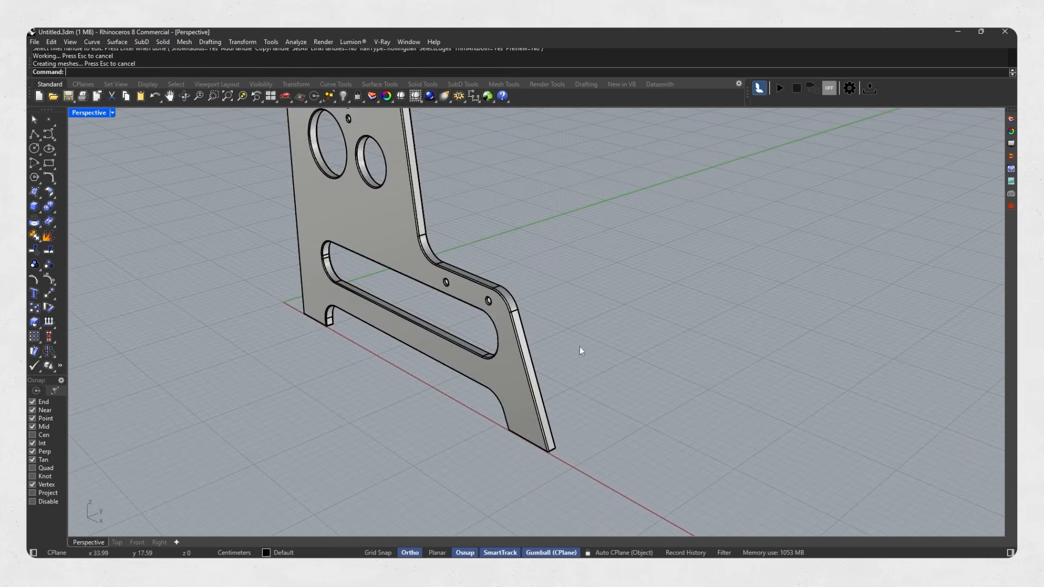
Step: Preview the filleted side panel in the rendered display mode and return to the shaded display
{"action": "scroll", "coordinate": [573, 354], "scroll_direction": "up", "scroll_amount": 3}
{"action": "middle_click", "coordinate": [496, 296]}
{"action": "left_click", "coordinate": [500, 309]}
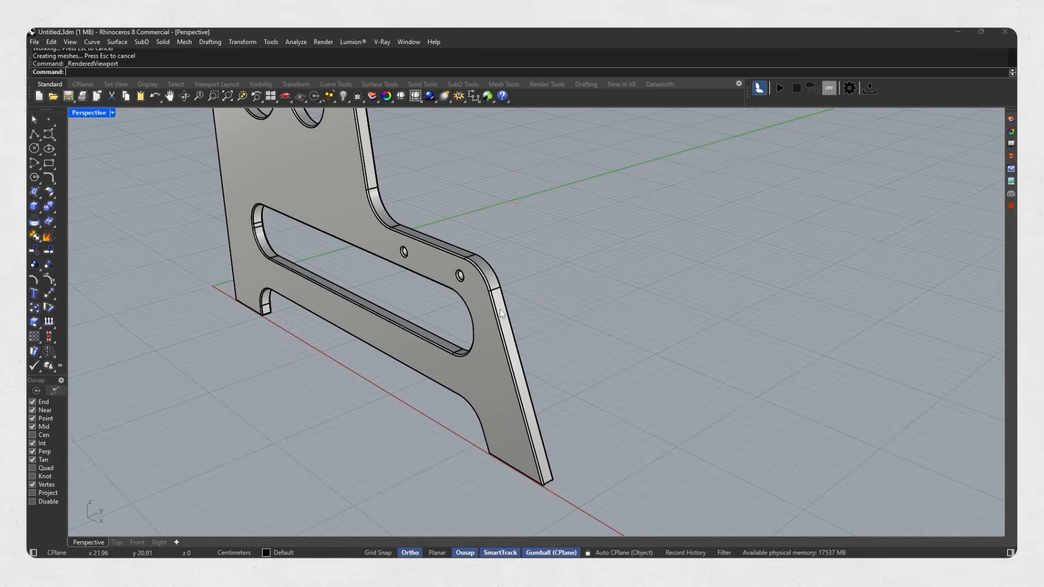
{"action": "mouse_move", "coordinate": [500, 309]}
{"action": "right_mouse_down"}
{"action": "mouse_move", "coordinate": [589, 326]}
{"action": "mouse_move", "coordinate": [490, 294]}
{"action": "right_mouse_up"}
{"action": "middle_click", "coordinate": [490, 295]}
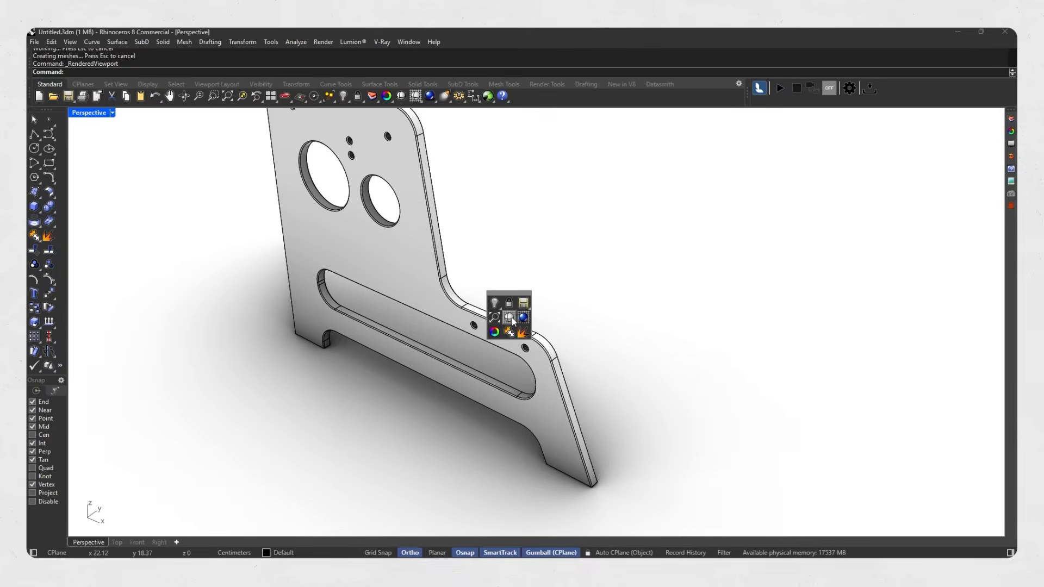
{"action": "left_click", "coordinate": [509, 318]}
Step: Copy the side panel 40 cm along the Y axis as the opposite side, and delete the two leftover curves
{"action": "scroll", "coordinate": [475, 283], "scroll_direction": "down", "scroll_amount": 5}
{"action": "left_click", "coordinate": [437, 273]}
{"action": "mouse_move", "coordinate": [437, 273]}
{"action": "right_mouse_down"}
{"action": "mouse_move", "coordinate": [435, 308]}
{"action": "mouse_move", "coordinate": [452, 328]}
{"action": "mouse_move", "coordinate": [439, 303]}
{"action": "right_mouse_up"}
{"action": "left_click_drag", "start_coordinate": [439, 304], "coordinate": [548, 285]}
{"action": "left_click", "coordinate": [591, 286]}
{"action": "right_click_drag", "start_coordinate": [591, 286], "coordinate": [429, 282]}
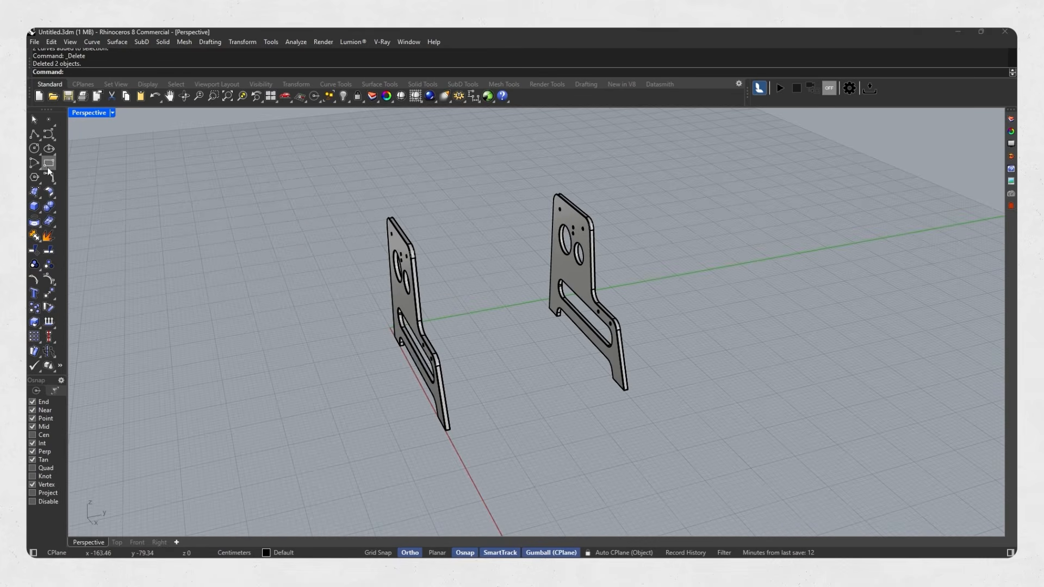
Step: Draw a rectangle spanning the inner faces of both side panels along their lower step edges
{"action": "left_click", "coordinate": [49, 163]}
{"action": "scroll", "coordinate": [578, 298], "scroll_direction": "up", "scroll_amount": 3}
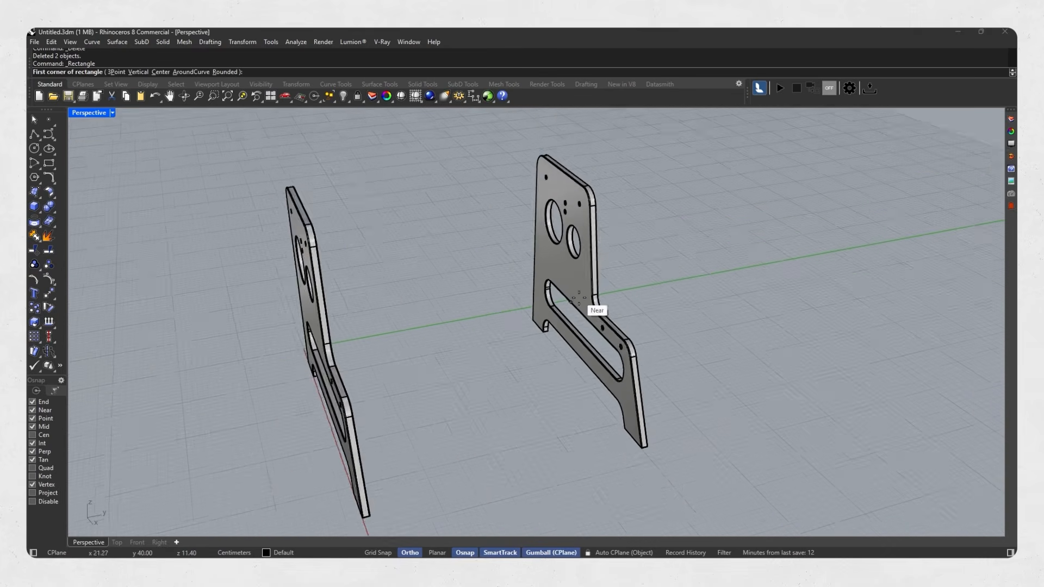
{"action": "scroll", "coordinate": [577, 298], "scroll_direction": "up", "scroll_amount": 5}
{"action": "left_click", "coordinate": [604, 315]}
{"action": "right_click_drag", "start_coordinate": [604, 317], "coordinate": [245, 307]}
{"action": "scroll", "coordinate": [246, 307], "scroll_direction": "up", "scroll_amount": 5}
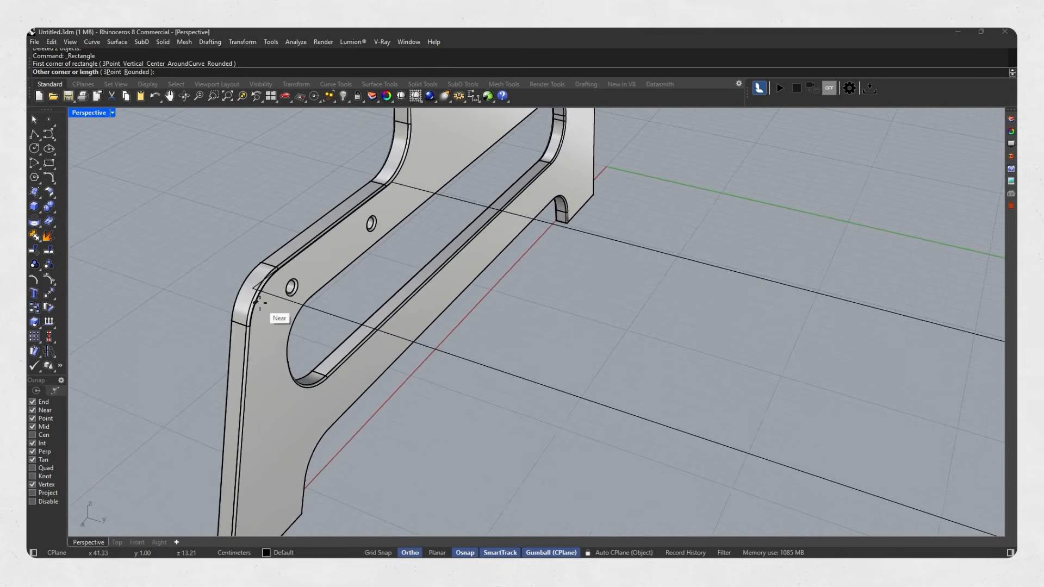
{"action": "left_click", "coordinate": [246, 311]}
{"action": "left_click", "coordinate": [338, 324]}
{"action": "mouse_move", "coordinate": [338, 324]}
{"action": "right_mouse_down"}
{"action": "mouse_move", "coordinate": [354, 304]}
{"action": "mouse_move", "coordinate": [338, 318]}
{"action": "right_mouse_up"}
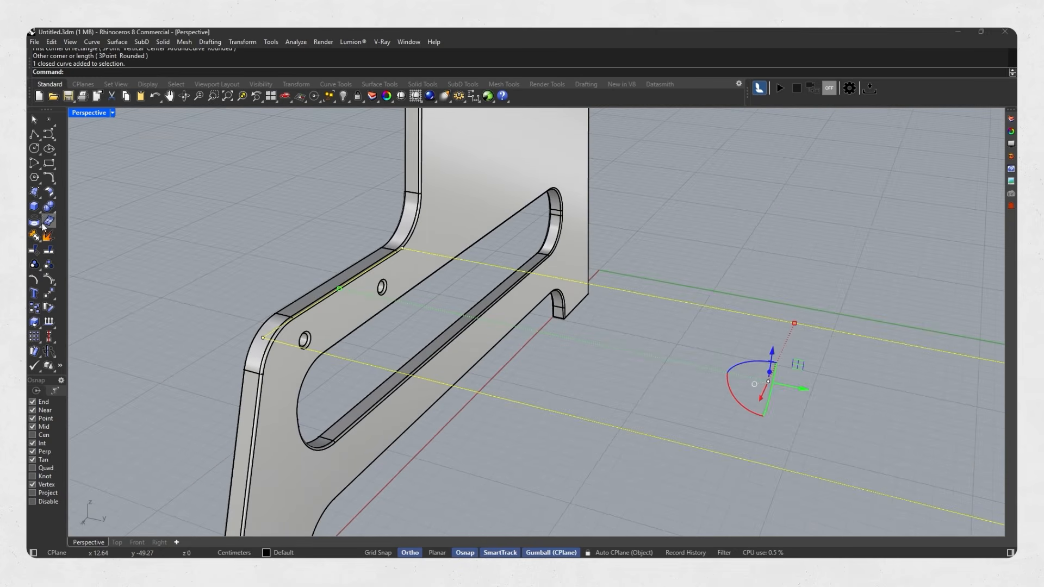
Step: Extrude the lower rectangle into a solid step board 1 cm thick and delete its source curve
{"action": "left_click", "coordinate": [40, 217]}
{"action": "left_click", "coordinate": [86, 230]}
{"action": "scroll", "coordinate": [212, 282], "scroll_direction": "down", "scroll_amount": 5}
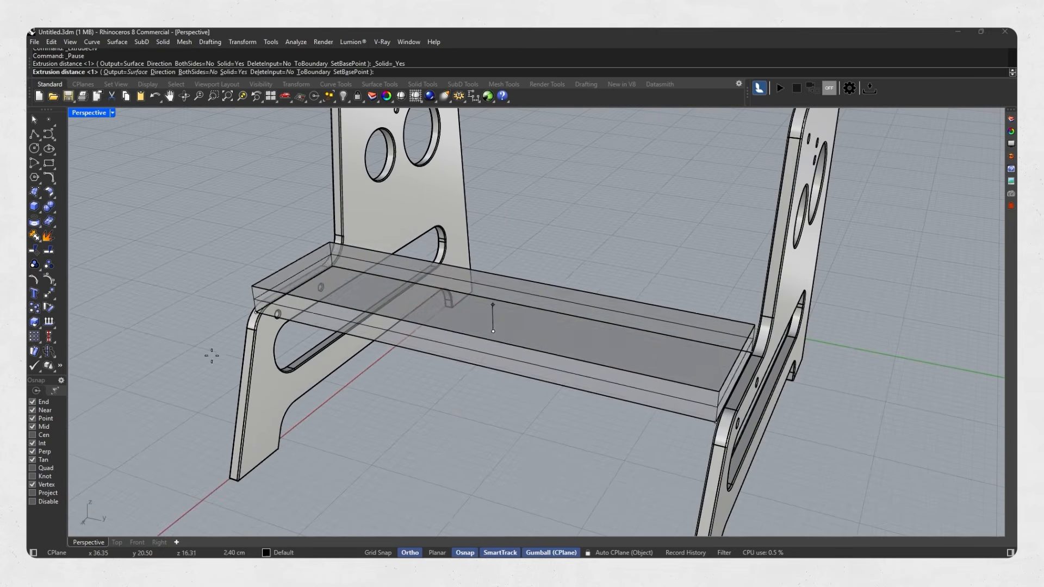
{"action": "type", "text": "1"}
{"action": "key", "text": "Return"}
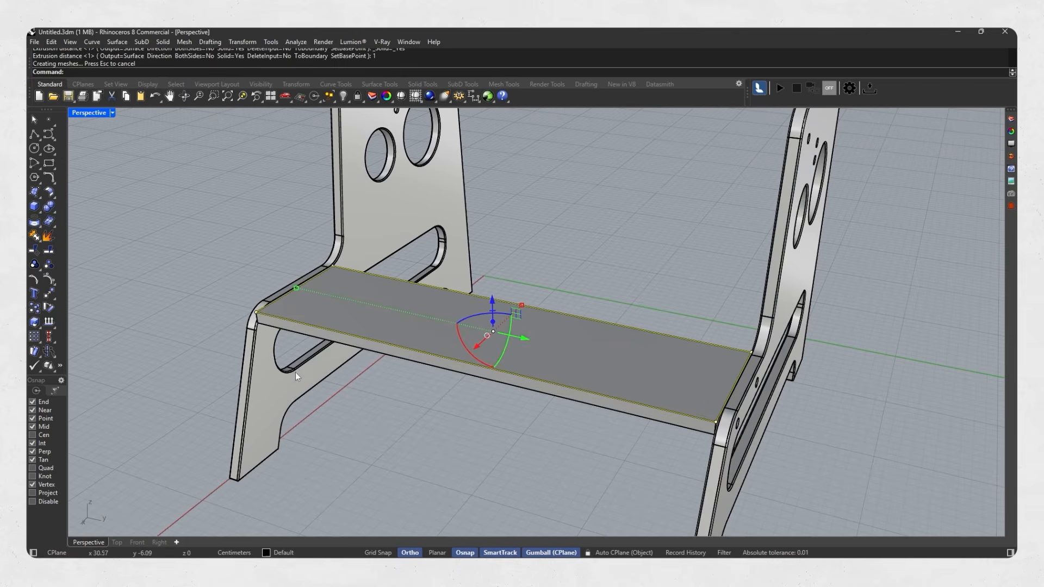
{"action": "right_click_drag", "start_coordinate": [292, 380], "coordinate": [368, 336]}
{"action": "key", "text": "Delete"}
Step: Move the lower step board slightly down between the side panels
{"action": "scroll", "coordinate": [276, 362], "scroll_direction": "up", "scroll_amount": 4}
{"action": "left_click", "coordinate": [259, 364]}
{"action": "right_click_drag", "start_coordinate": [260, 363], "coordinate": [491, 271]}
{"action": "left_click_drag", "start_coordinate": [499, 269], "coordinate": [499, 282]}
{"action": "key", "text": "Escape"}
{"action": "mouse_move", "coordinate": [542, 308]}
{"action": "right_mouse_down"}
{"action": "mouse_move", "coordinate": [556, 310]}
{"action": "mouse_move", "coordinate": [519, 316]}
{"action": "mouse_move", "coordinate": [542, 310]}
{"action": "mouse_move", "coordinate": [542, 319]}
{"action": "right_mouse_up"}
{"action": "left_click", "coordinate": [519, 317]}
Step: Draw a rectangle spanning the inner faces of both side panels along their top edges
{"action": "scroll", "coordinate": [583, 330], "scroll_direction": "down", "scroll_amount": 5}
{"action": "left_click", "coordinate": [645, 328]}
{"action": "right_click_drag", "start_coordinate": [645, 328], "coordinate": [539, 350]}
{"action": "scroll", "coordinate": [540, 350], "scroll_direction": "up", "scroll_amount": 2}
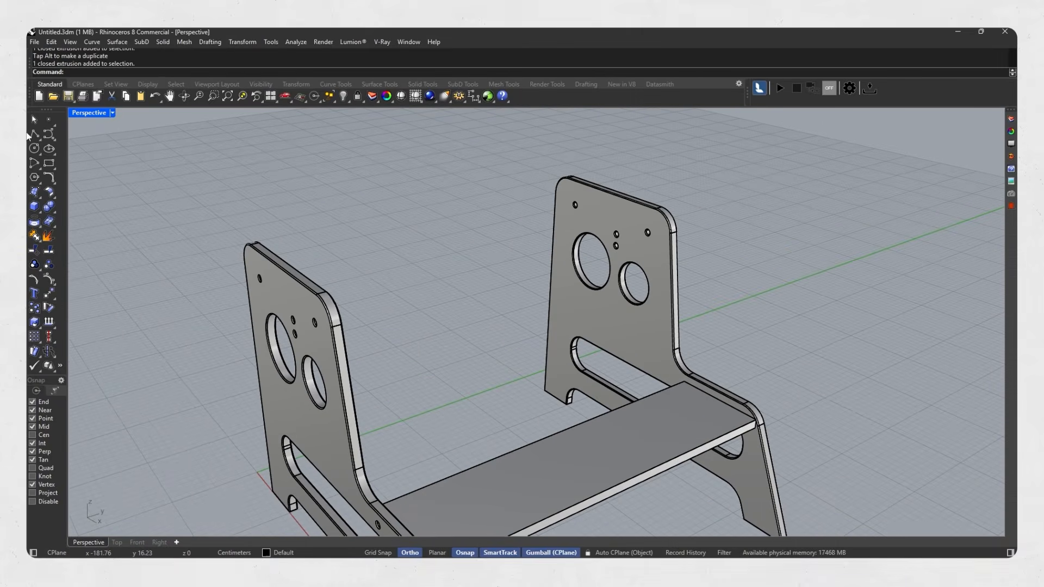
{"action": "left_click", "coordinate": [48, 163]}
{"action": "scroll", "coordinate": [625, 173], "scroll_direction": "up", "scroll_amount": 8}
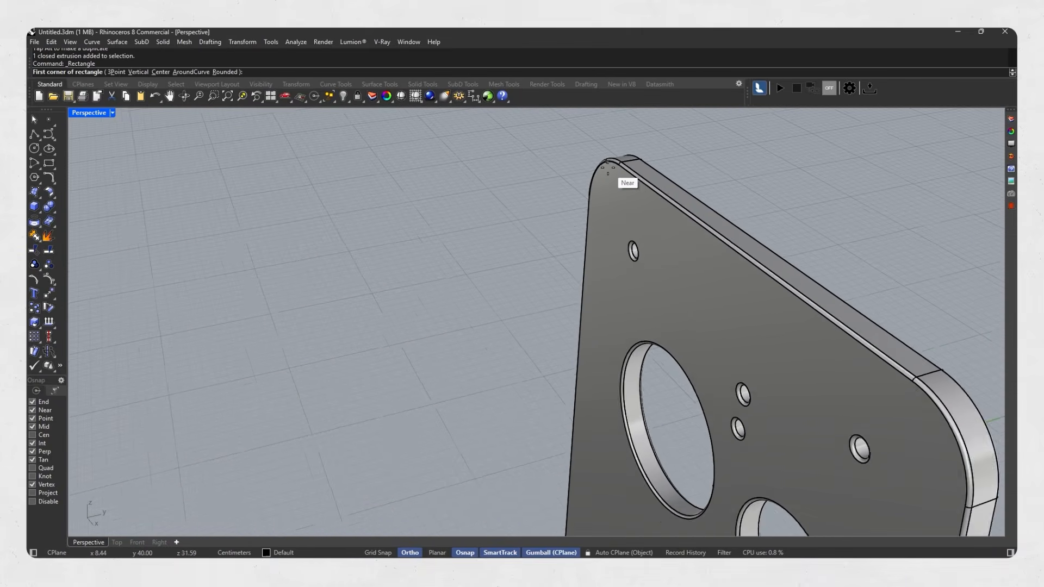
{"action": "left_click", "coordinate": [615, 168]}
{"action": "scroll", "coordinate": [616, 168], "scroll_direction": "down", "scroll_amount": 6}
{"action": "scroll", "coordinate": [134, 366], "scroll_direction": "up", "scroll_amount": 3}
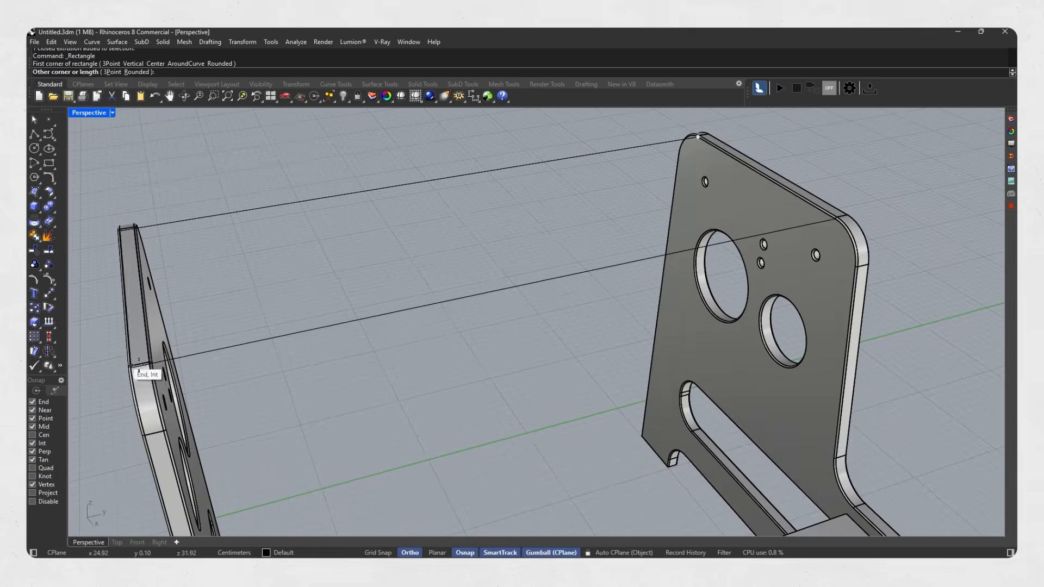
{"action": "right_click_drag", "start_coordinate": [174, 404], "coordinate": [112, 375]}
{"action": "scroll", "coordinate": [186, 353], "scroll_direction": "up", "scroll_amount": 1}
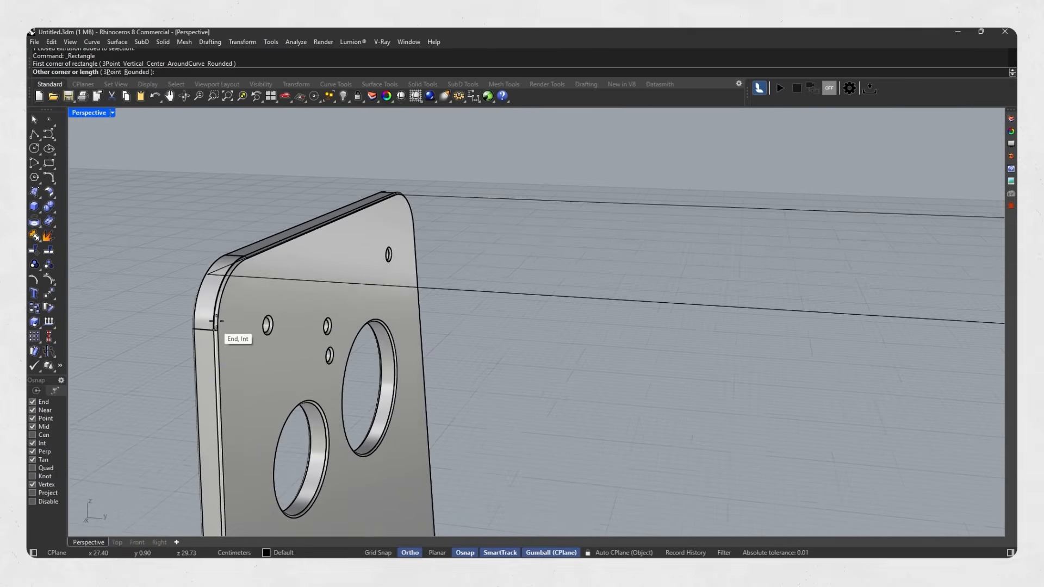
{"action": "left_click", "coordinate": [225, 292]}
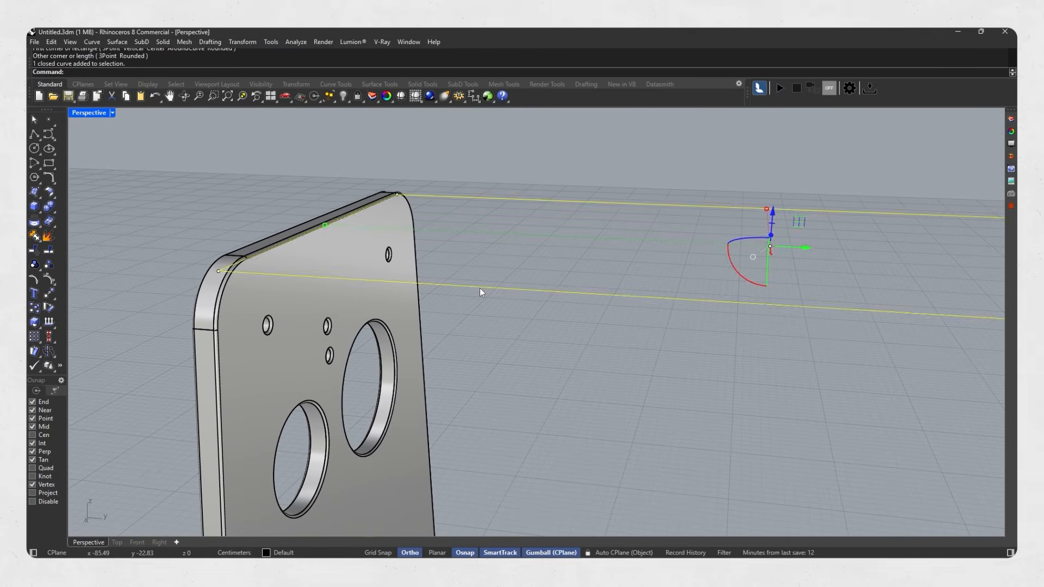
Step: Lower the upper rectangle about 2.5 cm below the side panels' top edges in the front view
{"action": "left_click", "coordinate": [141, 543]}
{"action": "scroll", "coordinate": [516, 255], "scroll_direction": "up", "scroll_amount": 6}
{"action": "left_click_drag", "start_coordinate": [486, 255], "coordinate": [481, 273]}
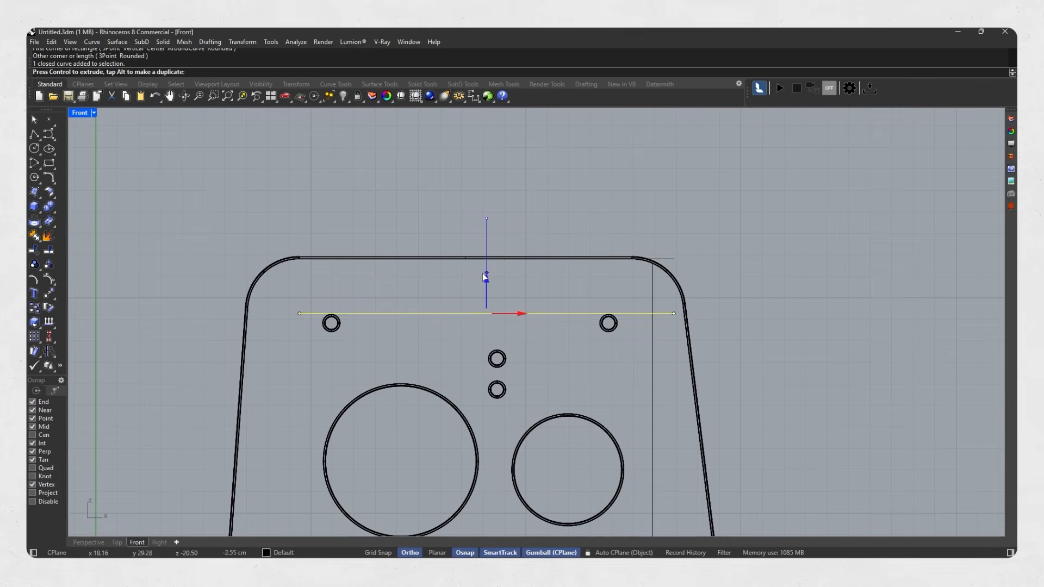
Step: Extrude the upper rectangle into a solid board 1 cm thick and delete its source curve
{"action": "left_click", "coordinate": [34, 220]}
{"action": "left_click", "coordinate": [93, 224]}
{"action": "key", "text": "Return"}
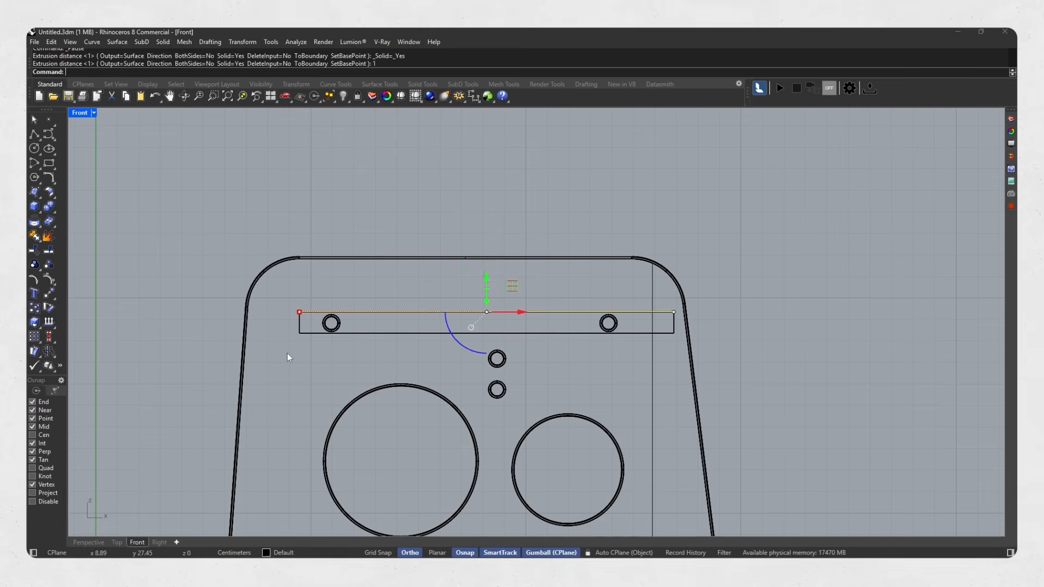
{"action": "key", "text": "Delete"}
{"action": "left_click", "coordinate": [97, 542]}
{"action": "scroll", "coordinate": [433, 312], "scroll_direction": "down", "scroll_amount": 8}
{"action": "right_click_drag", "start_coordinate": [433, 311], "coordinate": [527, 344]}
Step: In the right view, draw a rectangle about 5.4 cm high under the upper board, spanning between the side panels
{"action": "left_click", "coordinate": [137, 542]}
{"action": "left_click", "coordinate": [159, 542]}
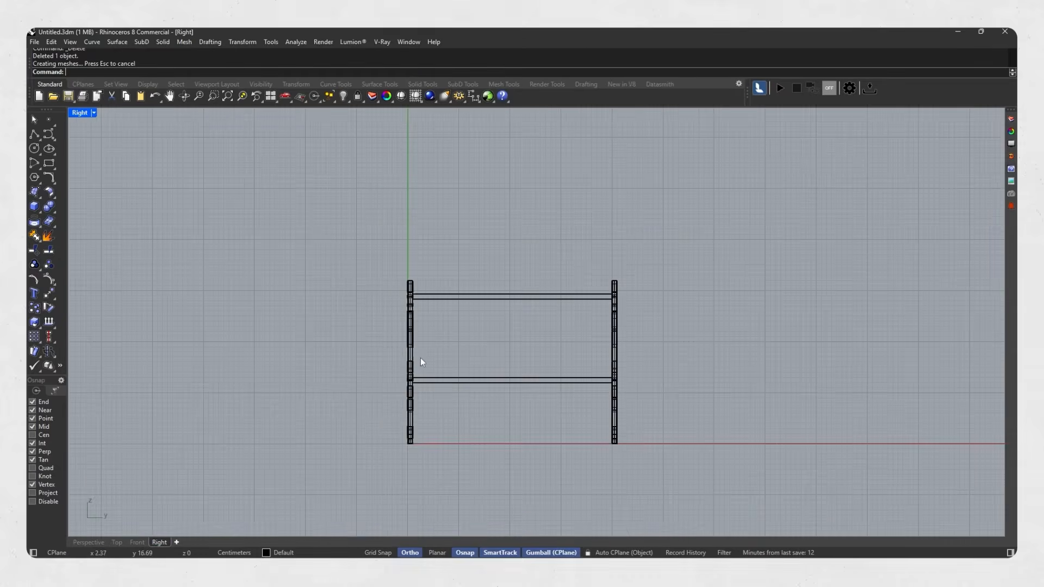
{"action": "left_click", "coordinate": [35, 135]}
{"action": "scroll", "coordinate": [392, 287], "scroll_direction": "up", "scroll_amount": 6}
{"action": "left_click", "coordinate": [49, 163]}
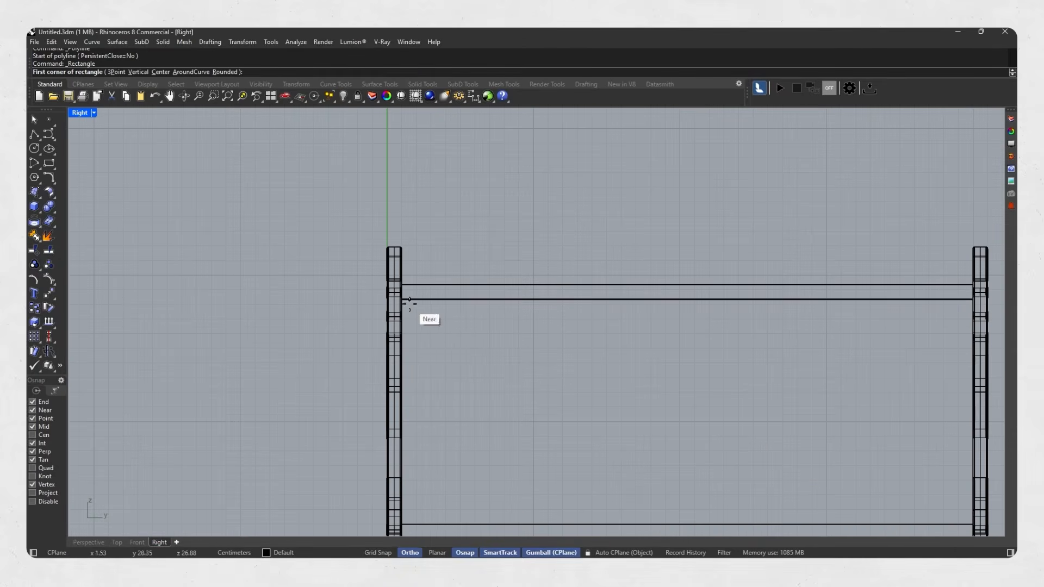
{"action": "left_click", "coordinate": [402, 300]}
{"action": "scroll", "coordinate": [405, 302], "scroll_direction": "down", "scroll_amount": 10}
{"action": "scroll", "coordinate": [599, 292], "scroll_direction": "up", "scroll_amount": 6}
{"action": "scroll", "coordinate": [599, 349], "scroll_direction": "down", "scroll_amount": 4}
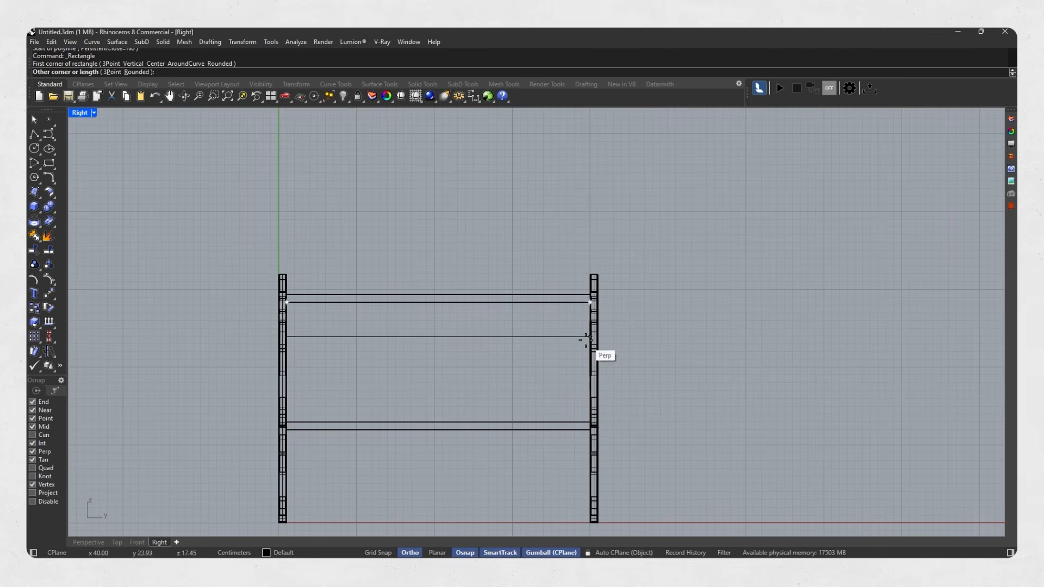
{"action": "left_click", "coordinate": [591, 344]}
Step: Draw a circle with a 1.5 cm radius at the center of the rectangle under the upper board
{"action": "left_click", "coordinate": [492, 344]}
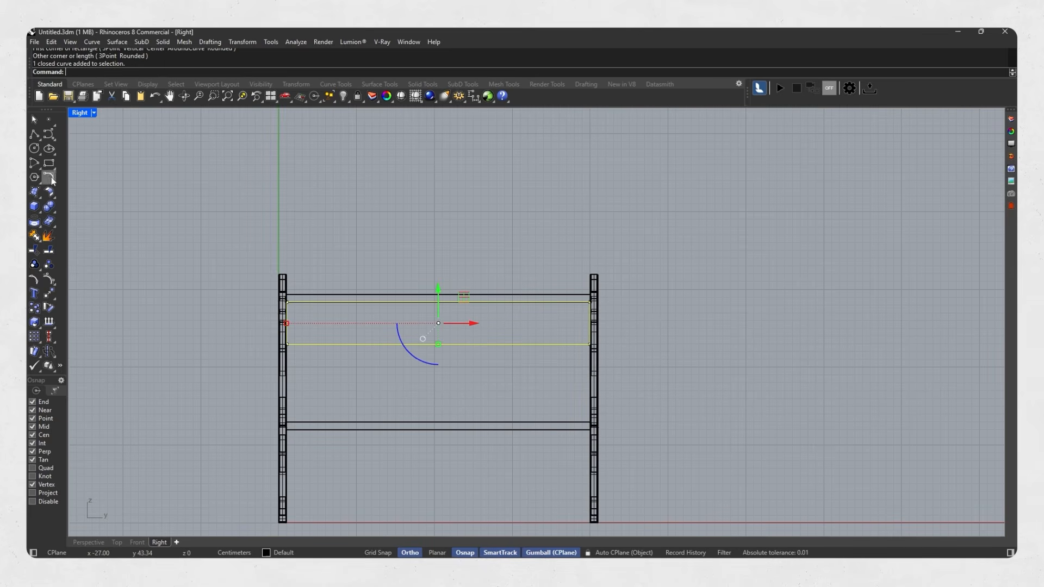
{"action": "left_click", "coordinate": [35, 148]}
{"action": "scroll", "coordinate": [422, 344], "scroll_direction": "up", "scroll_amount": 3}
{"action": "left_click", "coordinate": [449, 308]}
{"action": "scroll", "coordinate": [428, 306], "scroll_direction": "up", "scroll_amount": 2}
{"action": "type", "text": "3"}
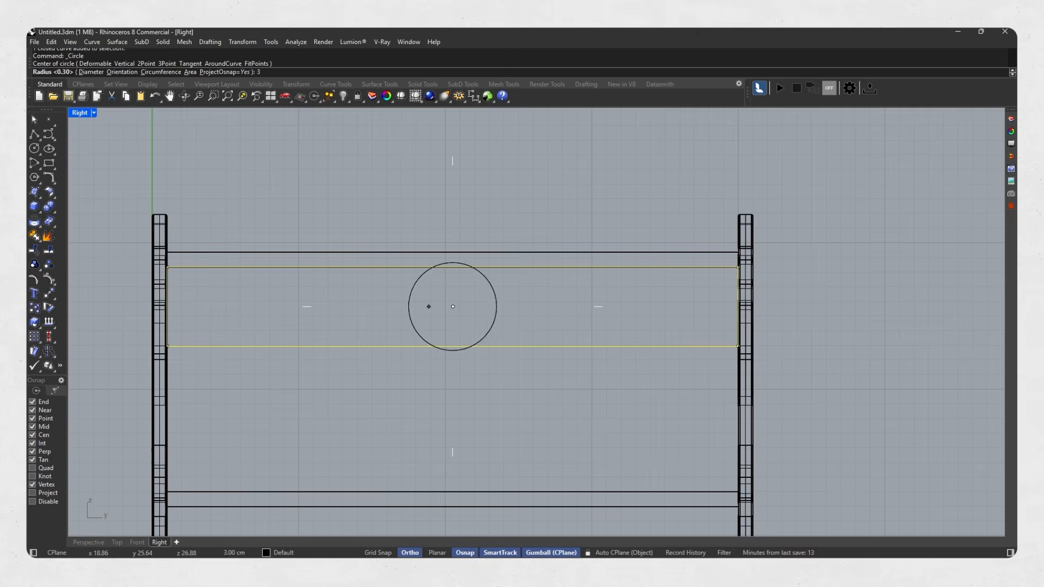
{"action": "type", "text": "5"}
{"action": "key", "text": "Return"}
{"action": "scroll", "coordinate": [446, 331], "scroll_direction": "down", "scroll_amount": 5}
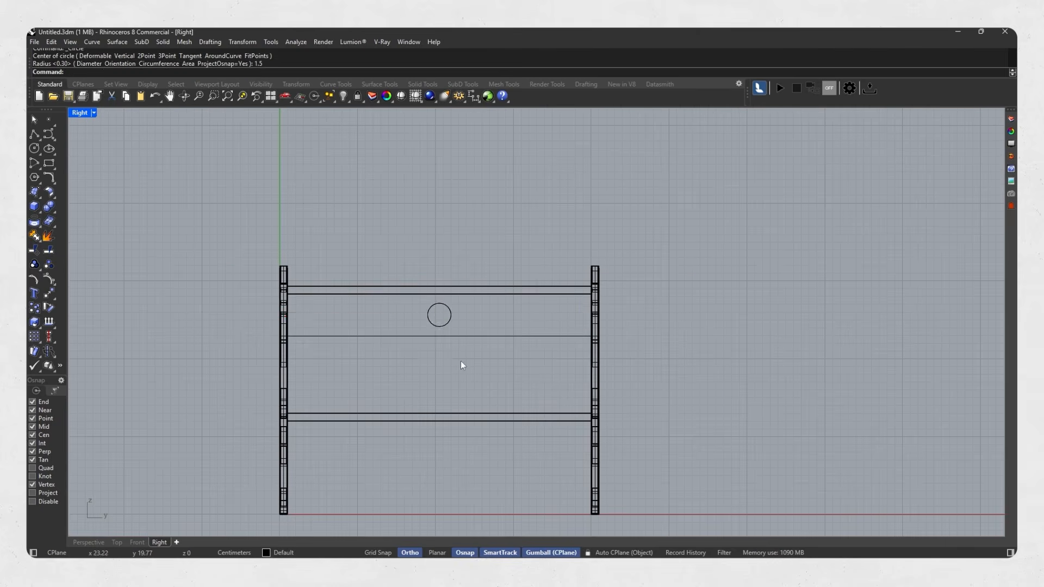
Step: Extrude the rectangle and circle together into a solid front panel 1 cm thick and delete the source curves
{"action": "left_click", "coordinate": [88, 542]}
{"action": "right_click_drag", "start_coordinate": [355, 324], "coordinate": [372, 348]}
{"action": "scroll", "coordinate": [385, 268], "scroll_direction": "up", "scroll_amount": 5}
{"action": "left_click", "coordinate": [38, 210]}
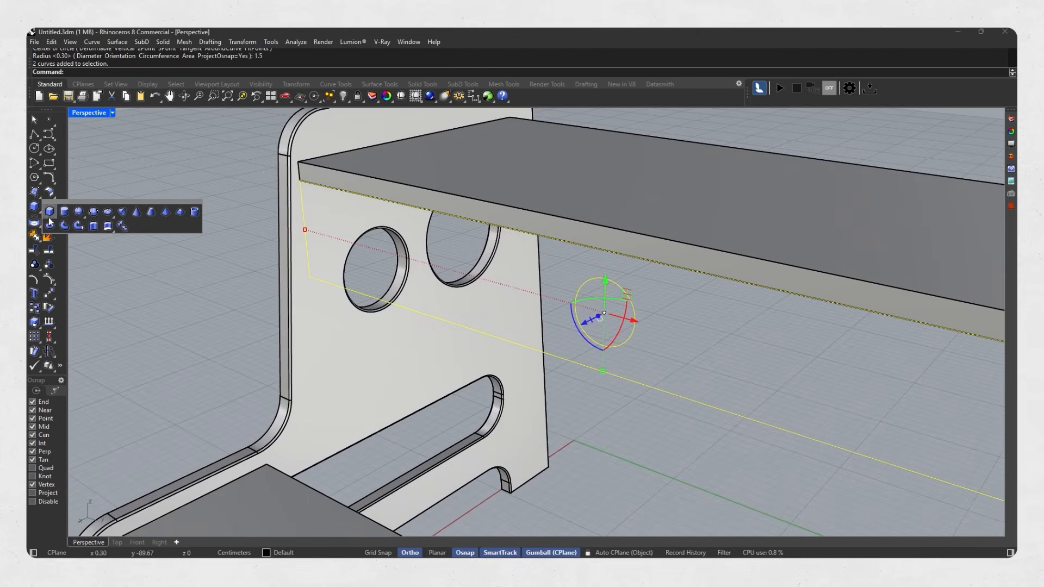
{"action": "left_click", "coordinate": [93, 226]}
{"action": "scroll", "coordinate": [209, 253], "scroll_direction": "down", "scroll_amount": 4}
{"action": "type", "text": "1"}
{"action": "key", "text": "Return"}
{"action": "key", "text": "Delete"}
Step: Nudge the front panel slightly back under the upper board
{"action": "left_click", "coordinate": [470, 302]}
{"action": "left_click_drag", "start_coordinate": [405, 297], "coordinate": [412, 288]}
{"action": "key", "text": "Escape"}
{"action": "scroll", "coordinate": [391, 288], "scroll_direction": "down", "scroll_amount": 4}
Step: Copy the front panel from under the upper board to the matching position under the lower step board
{"action": "right_click_drag", "start_coordinate": [348, 285], "coordinate": [523, 297]}
{"action": "right_click_drag", "start_coordinate": [486, 388], "coordinate": [462, 332]}
{"action": "left_click", "coordinate": [487, 235]}
{"action": "left_click", "coordinate": [34, 309]}
{"action": "right_click_drag", "start_coordinate": [413, 272], "coordinate": [478, 280]}
{"action": "left_click", "coordinate": [528, 210]}
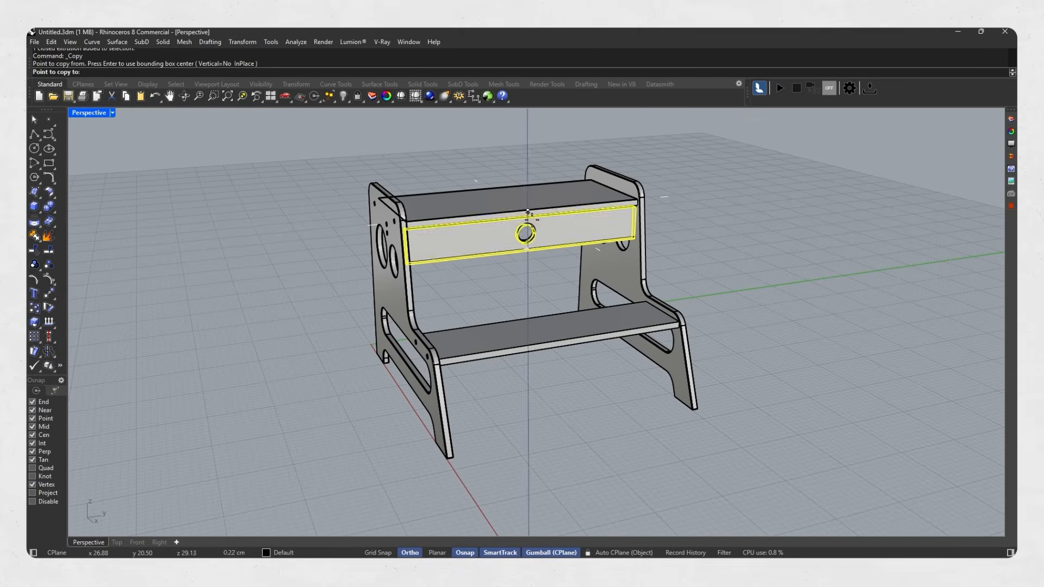
{"action": "left_click", "coordinate": [561, 341]}
{"action": "key", "text": "Escape"}
Step: Fillet all edges of both step boards and both front panels with a 0.1 cm radius
{"action": "right_click_drag", "start_coordinate": [728, 339], "coordinate": [628, 315]}
{"action": "right_click_drag", "start_coordinate": [554, 261], "coordinate": [485, 306], "text": "ctrl"}
{"action": "scroll", "coordinate": [553, 289], "scroll_direction": "up", "scroll_amount": 2}
{"action": "right_click_drag", "start_coordinate": [485, 305], "coordinate": [427, 323]}
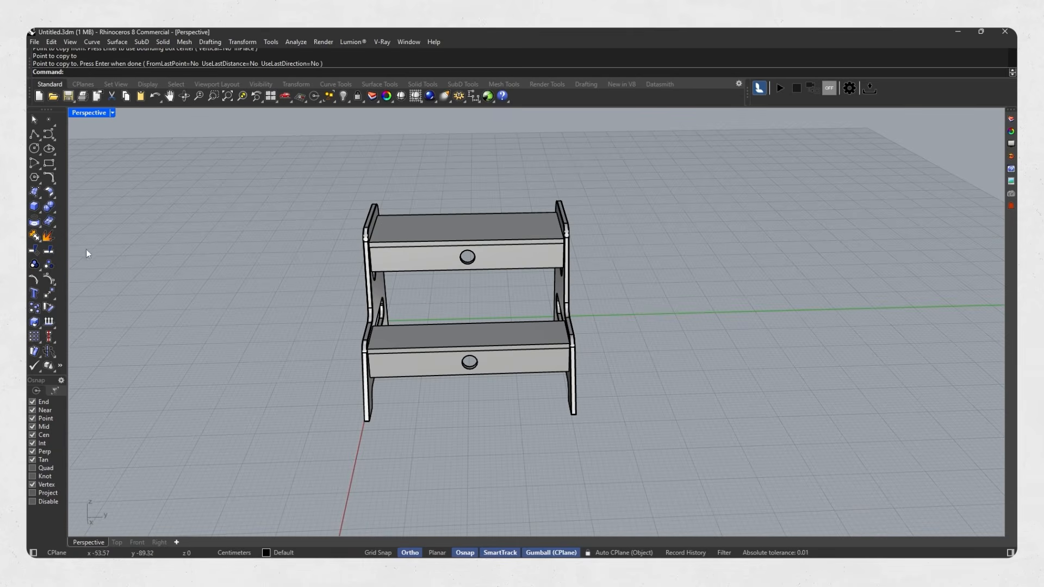
{"action": "left_click", "coordinate": [54, 215]}
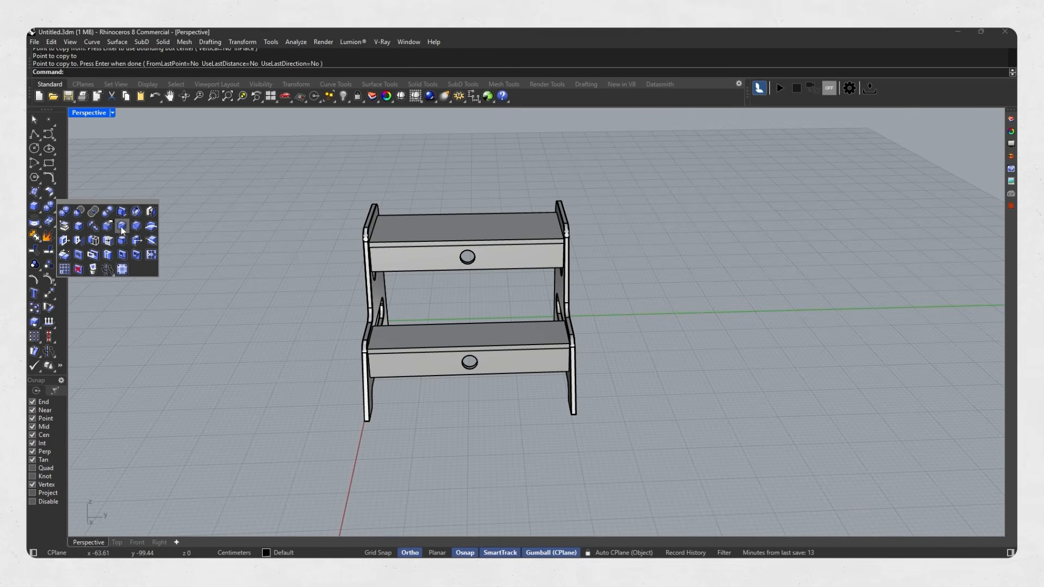
{"action": "left_click", "coordinate": [123, 226]}
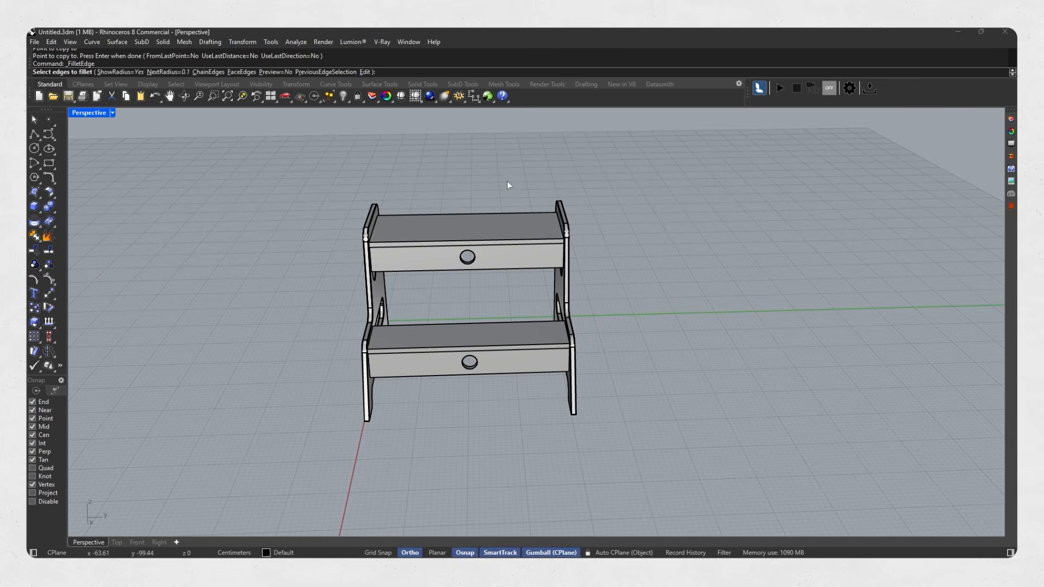
{"action": "left_click_drag", "start_coordinate": [431, 412], "coordinate": [431, 417]}
{"action": "key", "text": "Return"}
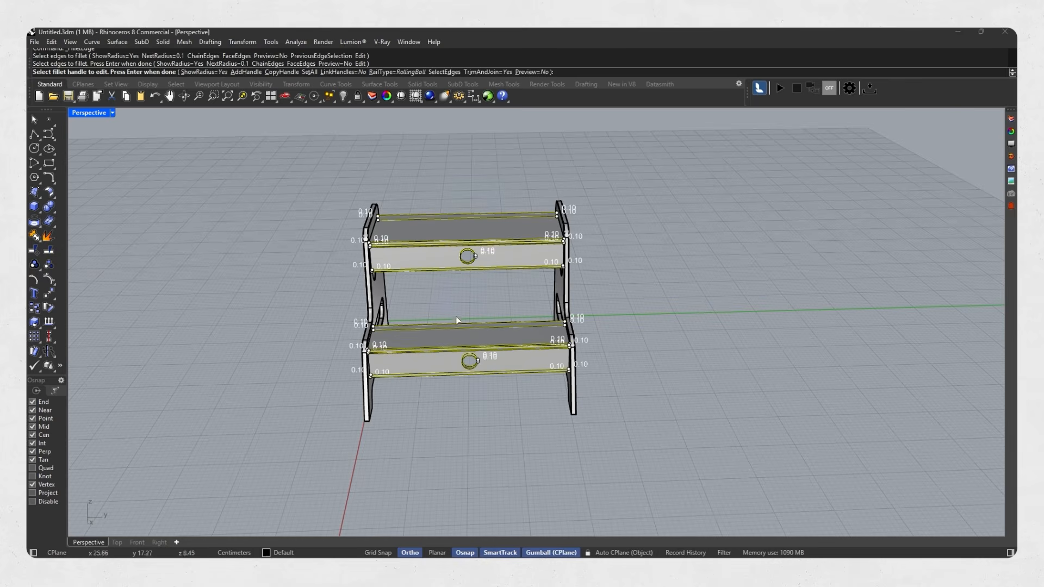
{"action": "key", "text": "Return"}
Step: Create a solid cylinder as a peg in the rear small hole near the side panel's top edge
{"action": "right_click_drag", "start_coordinate": [443, 269], "coordinate": [507, 253]}
{"action": "right_click_drag", "start_coordinate": [339, 272], "coordinate": [423, 254]}
{"action": "scroll", "coordinate": [383, 257], "scroll_direction": "up", "scroll_amount": 6}
{"action": "scroll", "coordinate": [383, 258], "scroll_direction": "down", "scroll_amount": 5}
{"action": "scroll", "coordinate": [499, 243], "scroll_direction": "up", "scroll_amount": 5}
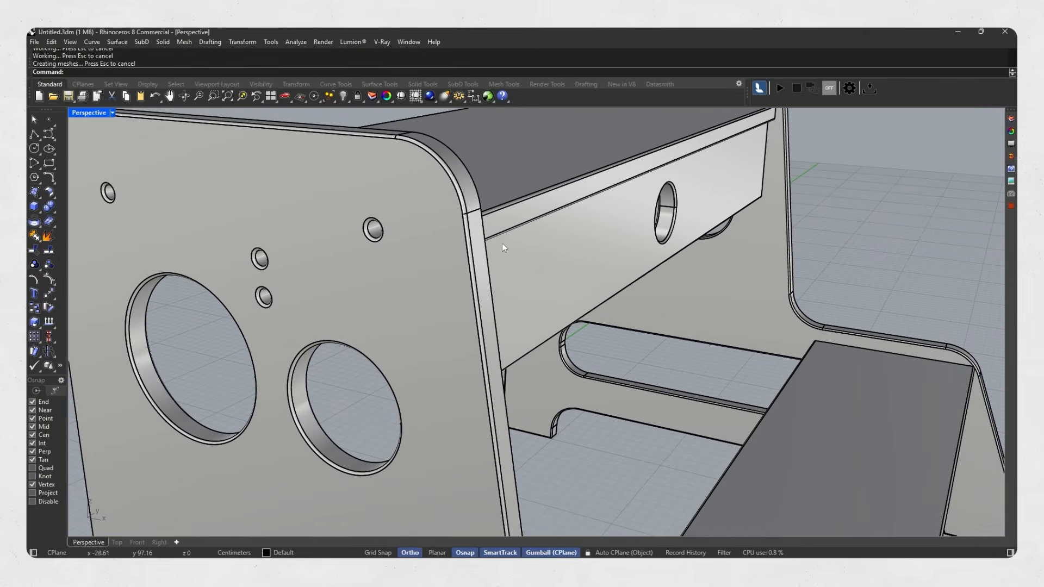
{"action": "left_click", "coordinate": [33, 250]}
{"action": "left_click", "coordinate": [137, 541]}
{"action": "left_click", "coordinate": [40, 205]}
{"action": "left_click", "coordinate": [53, 208]}
{"action": "scroll", "coordinate": [331, 318], "scroll_direction": "up", "scroll_amount": 5}
{"action": "left_click", "coordinate": [332, 318]}
{"action": "scroll", "coordinate": [316, 324], "scroll_direction": "up", "scroll_amount": 3}
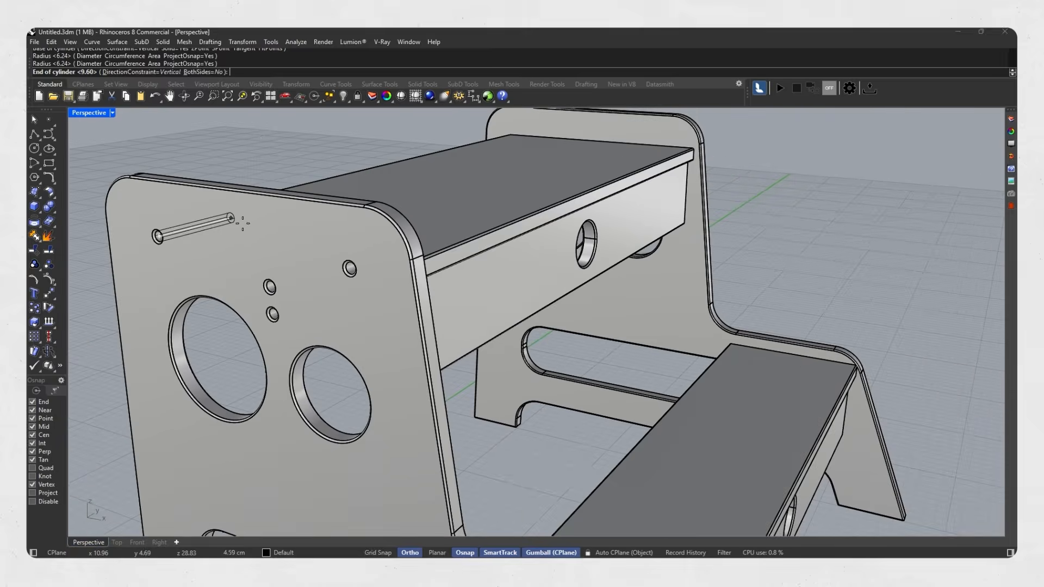
{"action": "scroll", "coordinate": [234, 218], "scroll_direction": "up", "scroll_amount": 5}
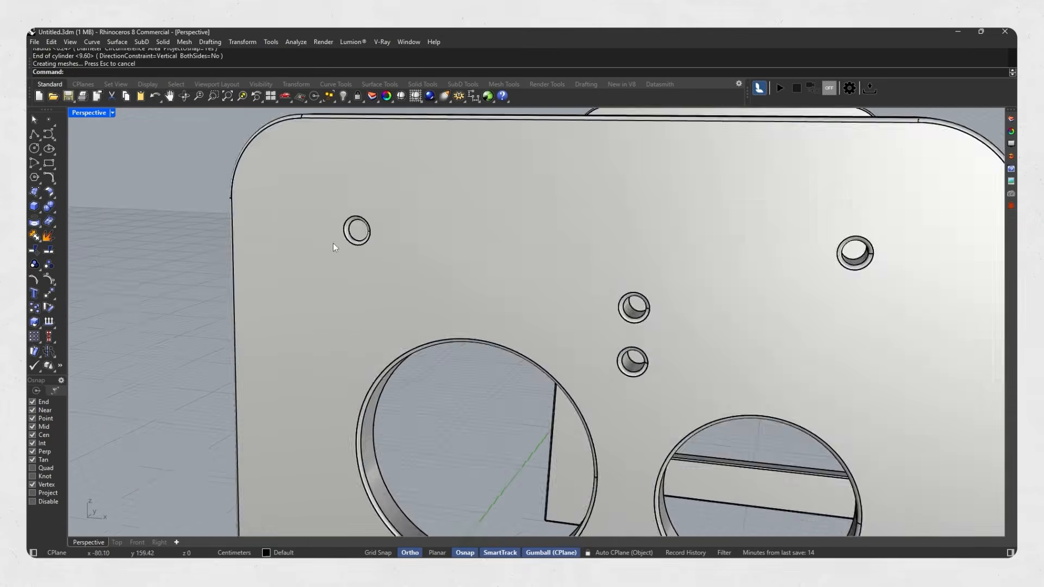
Step: Shift the peg slightly outward from its hole and copy it to the other small holes of the same side panel
{"action": "left_click", "coordinate": [396, 226]}
{"action": "right_click_drag", "start_coordinate": [396, 226], "coordinate": [487, 319]}
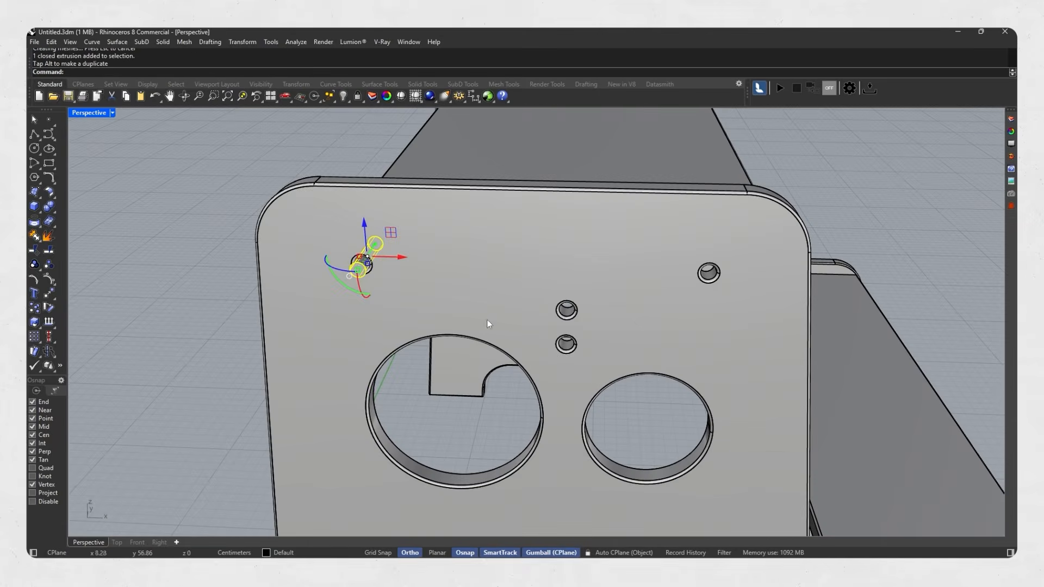
{"action": "left_click", "coordinate": [35, 307]}
{"action": "left_click", "coordinate": [373, 229]}
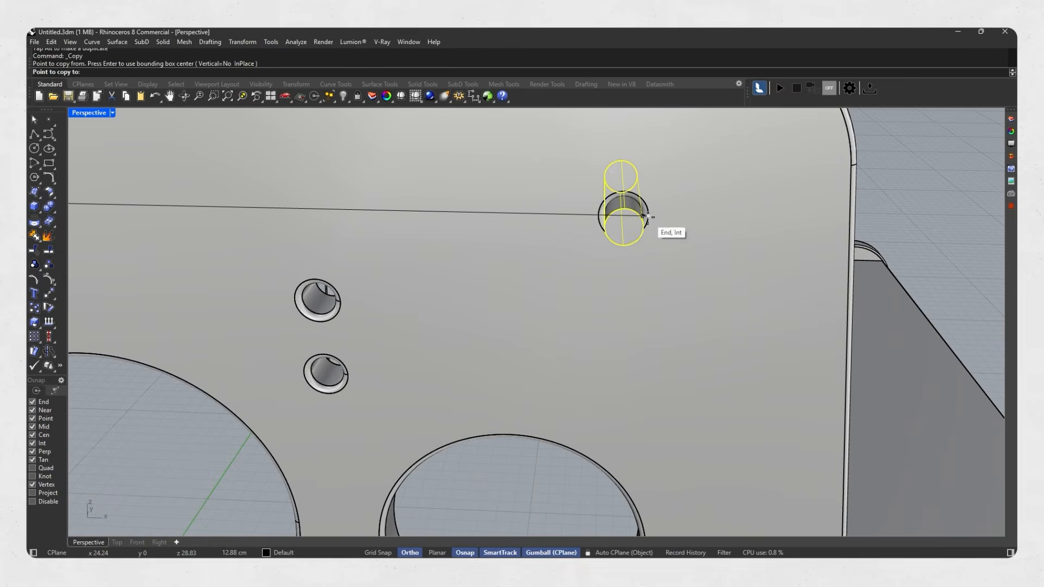
{"action": "left_click", "coordinate": [647, 216]}
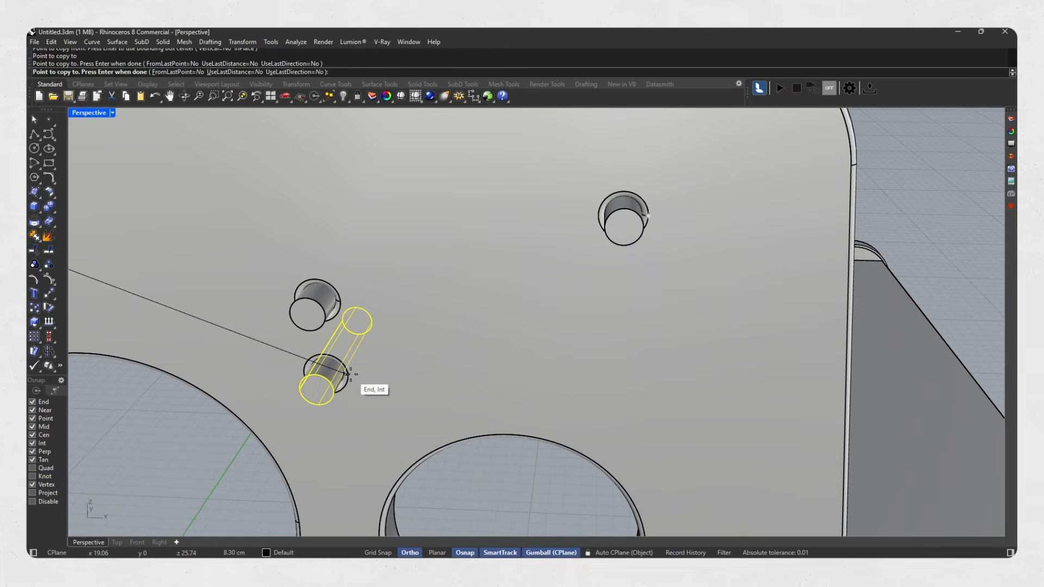
{"action": "left_click", "coordinate": [348, 374]}
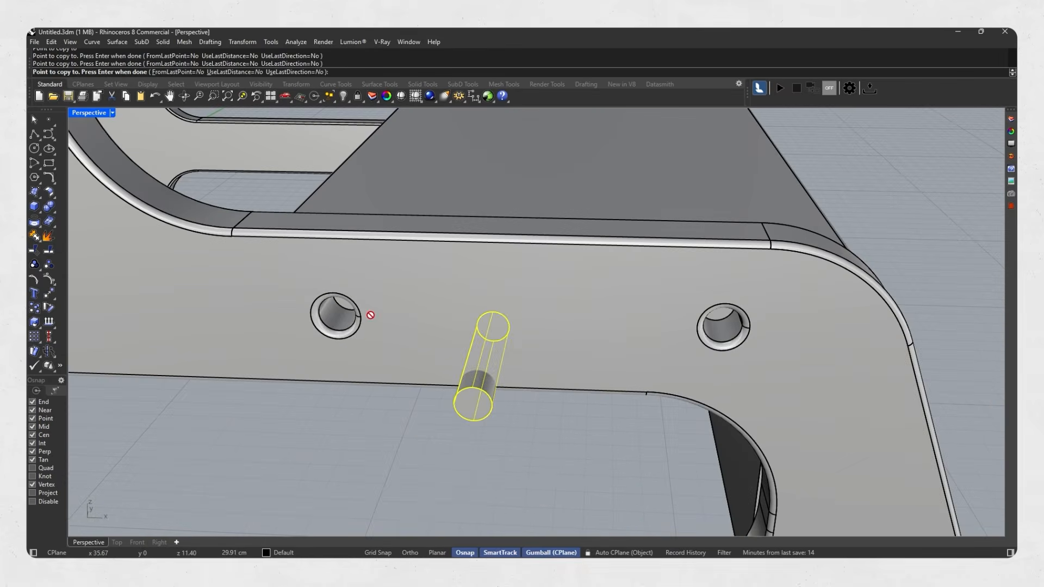
{"action": "left_click", "coordinate": [359, 314]}
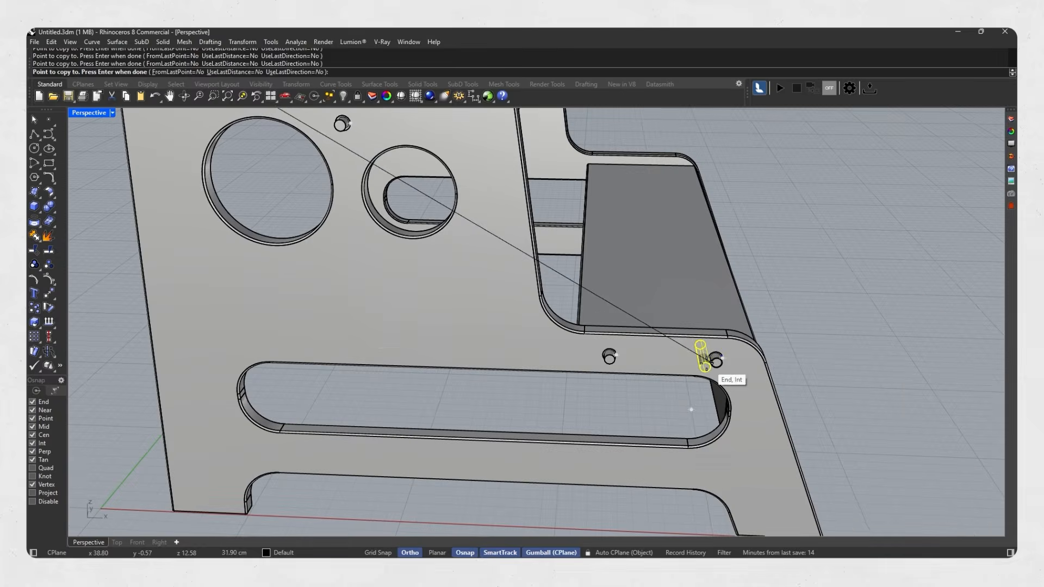
Step: Finish the peg copies and move the upper front panel back beneath the upper board, away from its front edge
{"action": "key", "text": "Return"}
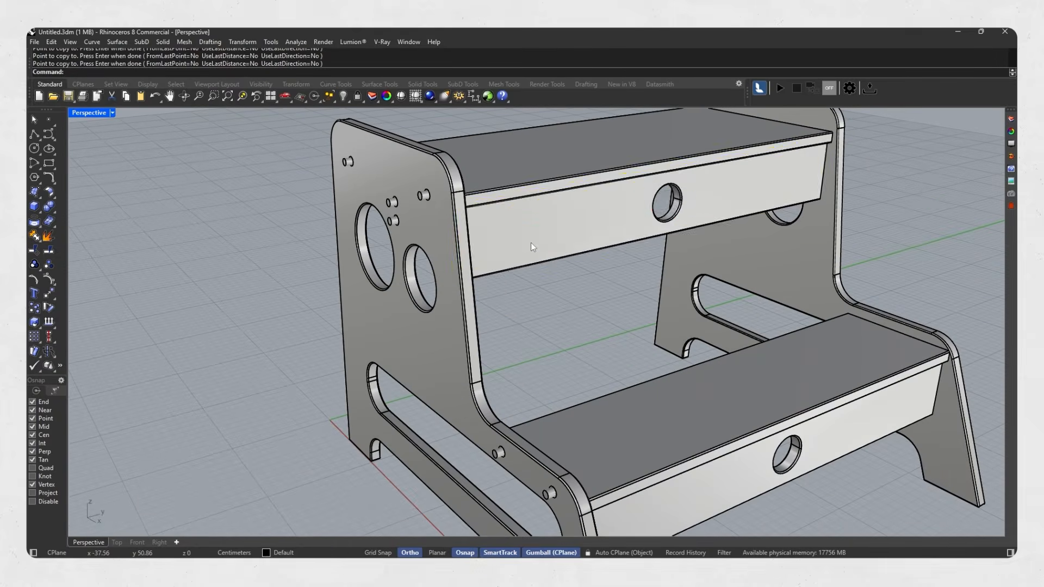
{"action": "left_click", "coordinate": [531, 242]}
{"action": "key", "text": "ctrl+F2"}
{"action": "scroll", "coordinate": [723, 348], "scroll_direction": "up", "scroll_amount": 3}
{"action": "left_click_drag", "start_coordinate": [781, 383], "coordinate": [590, 379]}
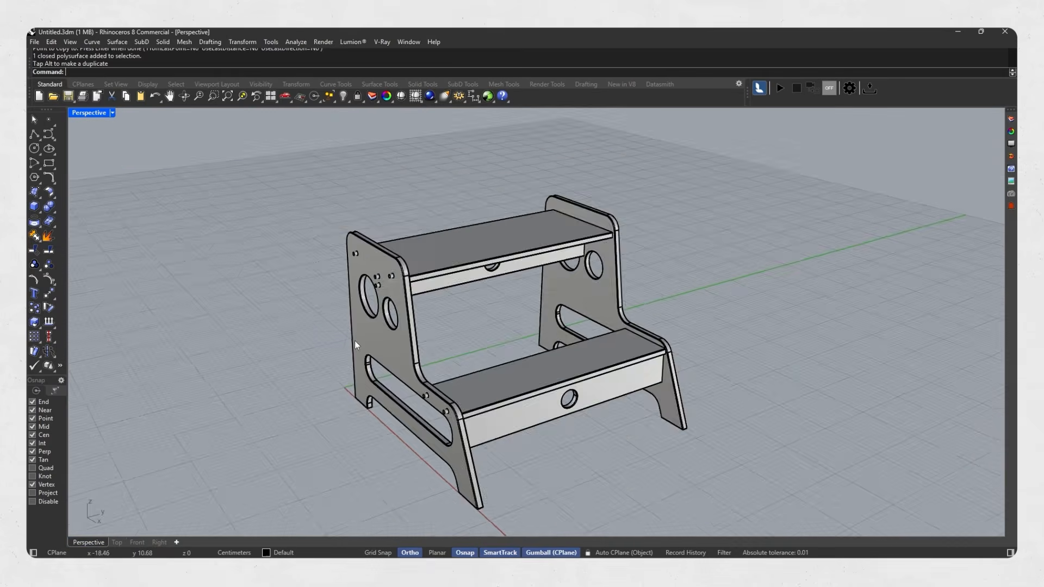
Step: Mirror the pegs across the middle of the stool onto the opposite side panel
{"action": "left_click_drag", "start_coordinate": [290, 194], "coordinate": [431, 432]}
{"action": "type", "text": "Mirror"}
{"action": "key", "text": "Return"}
{"action": "left_click", "coordinate": [518, 402]}
{"action": "left_click", "coordinate": [535, 446]}
{"action": "mouse_move", "coordinate": [565, 381]}
{"action": "right_mouse_down"}
{"action": "mouse_move", "coordinate": [504, 367]}
{"action": "mouse_move", "coordinate": [547, 373]}
{"action": "right_mouse_up"}
{"action": "key", "text": "Escape"}
Step: Subtract the pegs on both sides from the two step boards and two front panels with a Boolean difference
{"action": "left_click_drag", "start_coordinate": [550, 416], "coordinate": [462, 236]}
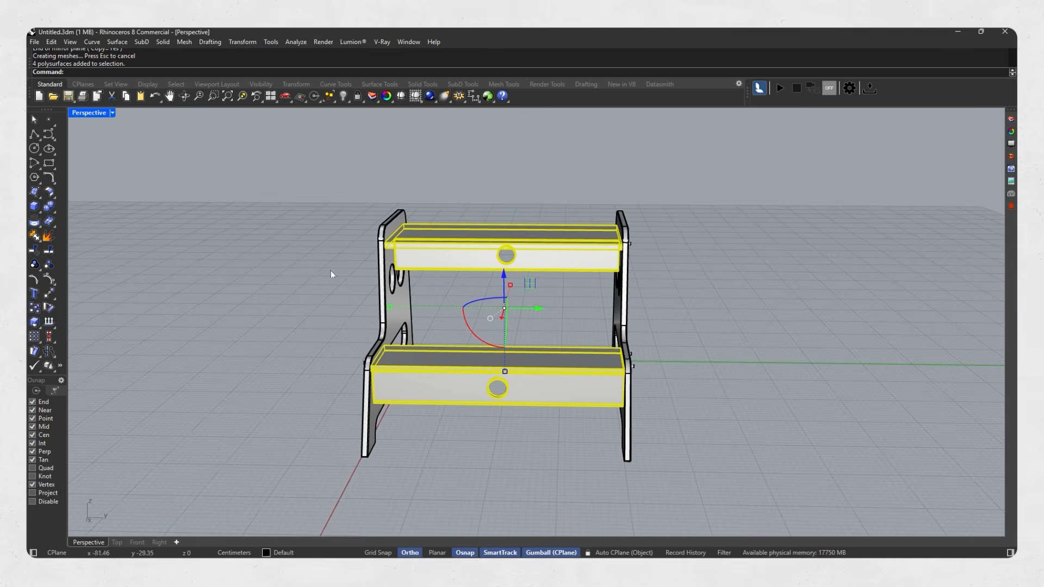
{"action": "left_click", "coordinate": [55, 211]}
{"action": "left_click", "coordinate": [80, 213]}
{"action": "right_click_drag", "start_coordinate": [244, 329], "coordinate": [316, 295]}
{"action": "left_click_drag", "start_coordinate": [318, 198], "coordinate": [427, 392]}
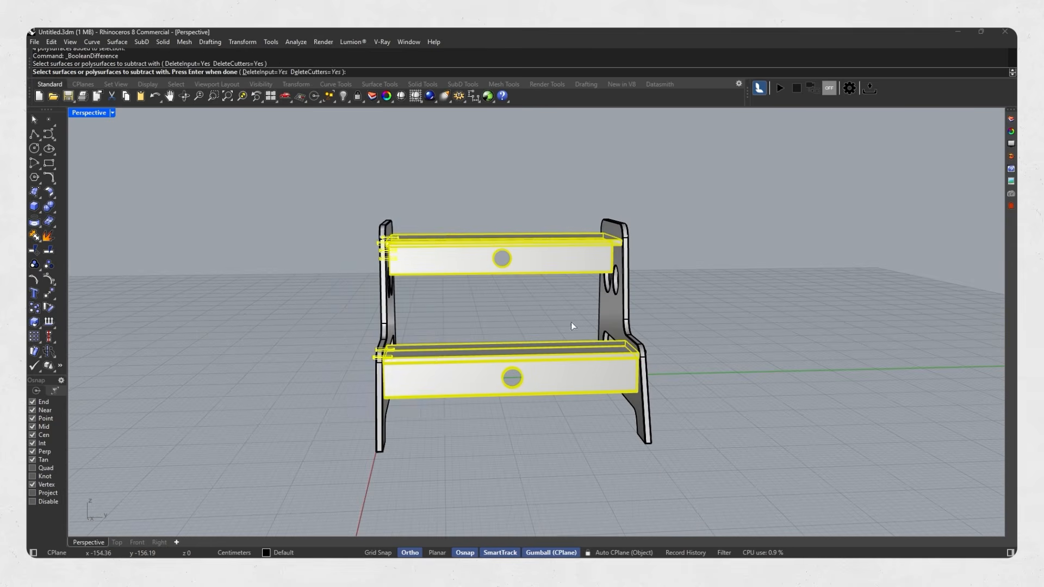
{"action": "right_click_drag", "start_coordinate": [691, 424], "coordinate": [699, 353]}
{"action": "key", "text": "Return"}
{"action": "scroll", "coordinate": [477, 408], "scroll_direction": "up", "scroll_amount": 5}
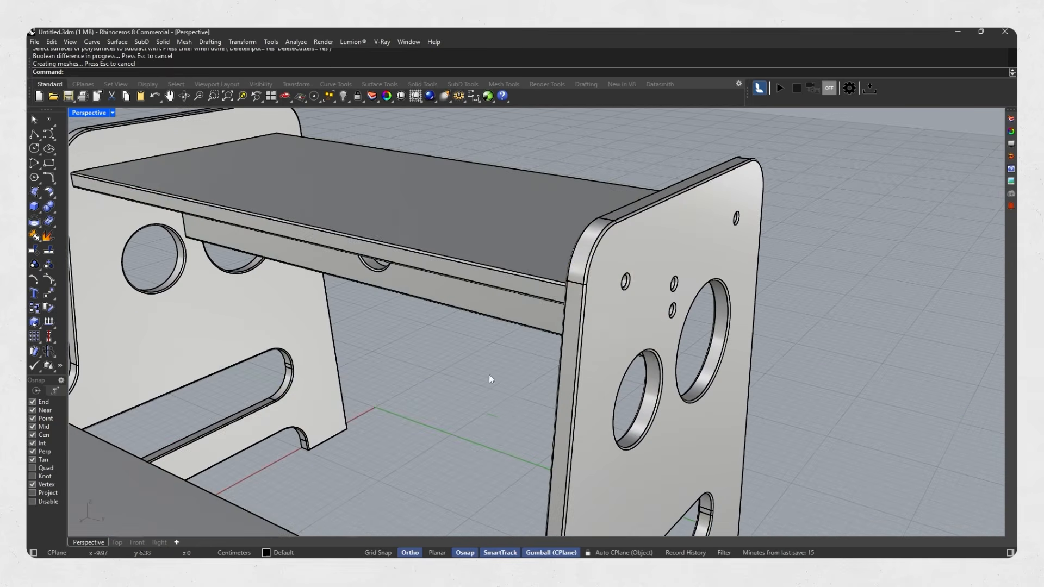
{"action": "left_click", "coordinate": [841, 300]}
{"action": "scroll", "coordinate": [440, 359], "scroll_direction": "down", "scroll_amount": 6}
{"action": "right_click_drag", "start_coordinate": [455, 367], "coordinate": [526, 299]}
{"action": "key", "text": "ctrl+alt+r"}
{"action": "scroll", "coordinate": [536, 347], "scroll_direction": "down", "scroll_amount": 3}
{"action": "right_click_drag", "start_coordinate": [513, 346], "coordinate": [576, 352]}
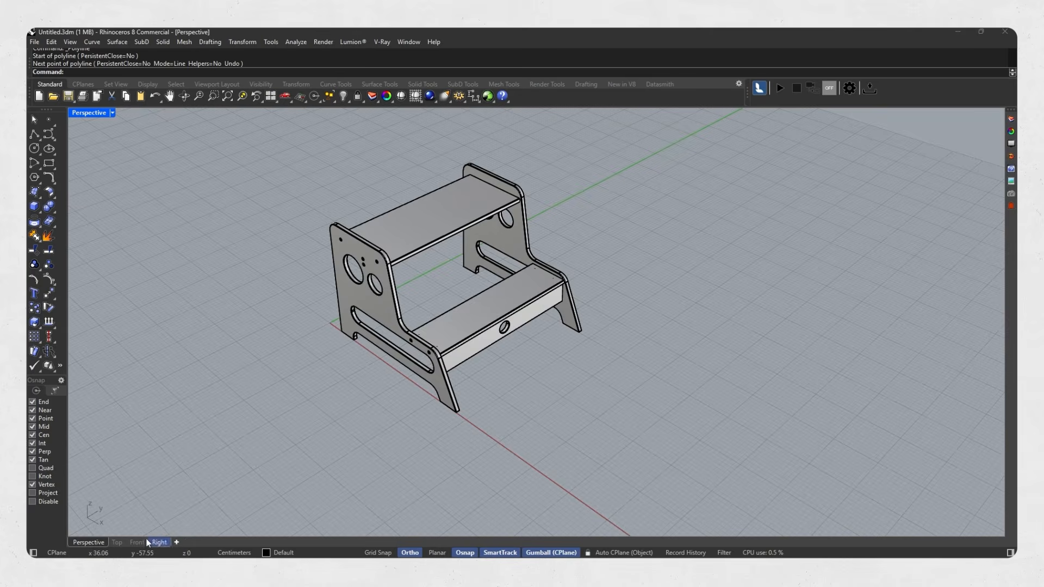
Step: Draw a horizontal polyline beside the stool at ground level in the Right view as the axis for a screw
{"action": "left_click", "coordinate": [143, 540]}
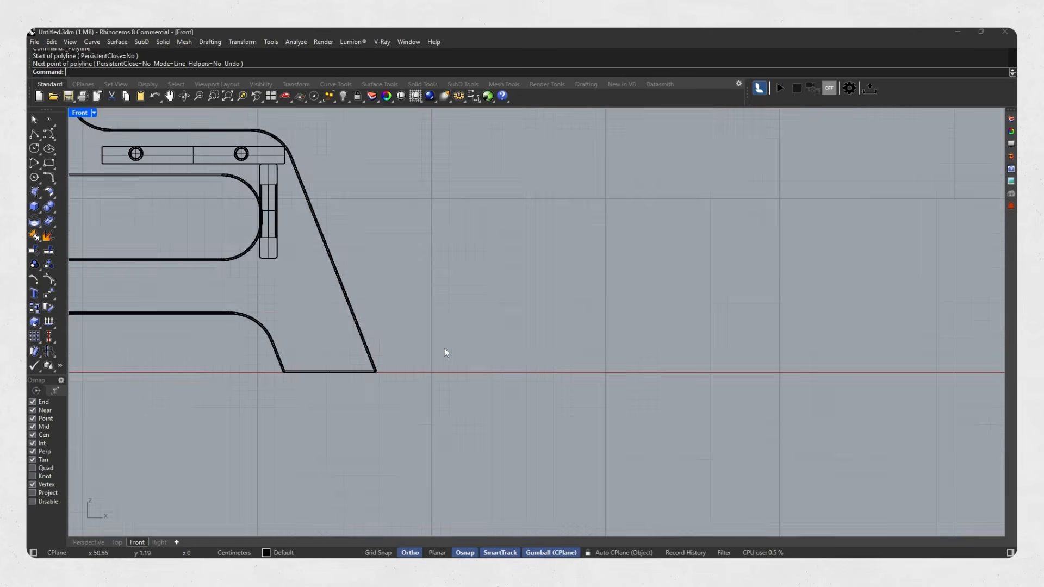
{"action": "scroll", "coordinate": [631, 179], "scroll_direction": "down", "scroll_amount": 2}
{"action": "left_click", "coordinate": [163, 543]}
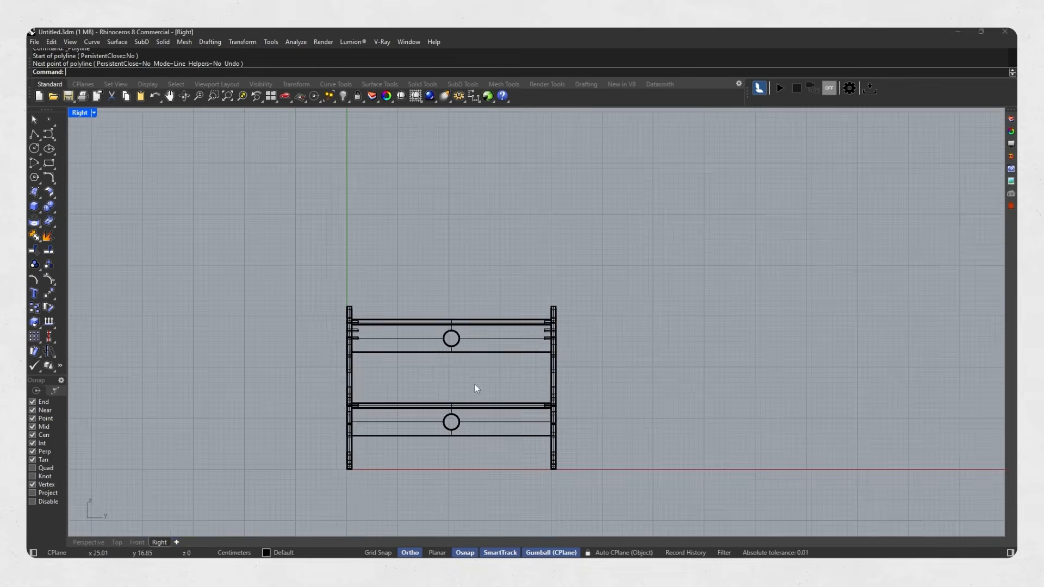
{"action": "scroll", "coordinate": [373, 328], "scroll_direction": "down", "scroll_amount": 2}
{"action": "left_click", "coordinate": [33, 139]}
{"action": "scroll", "coordinate": [422, 396], "scroll_direction": "up", "scroll_amount": 4}
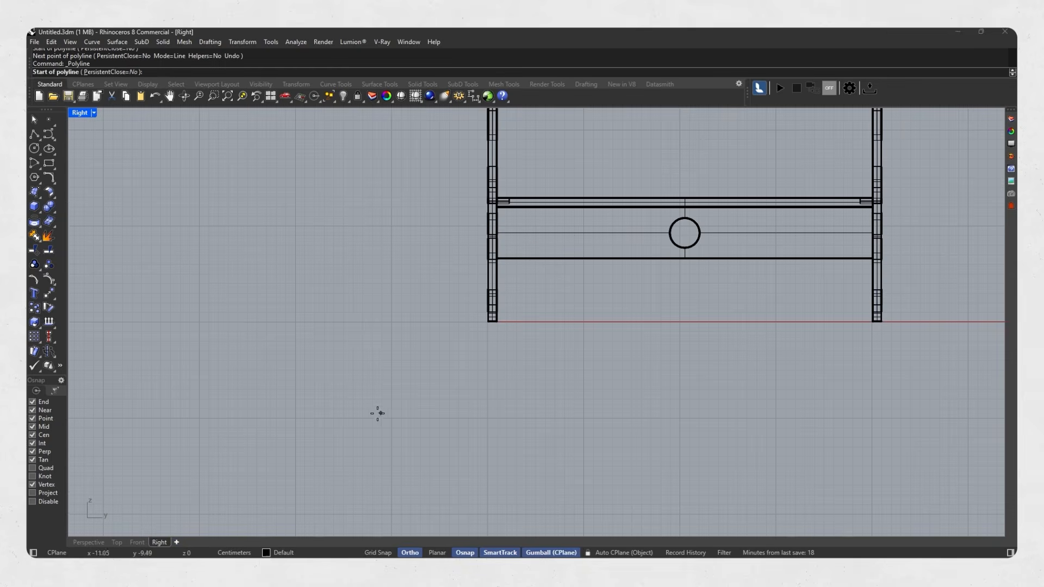
{"action": "left_click", "coordinate": [238, 321]}
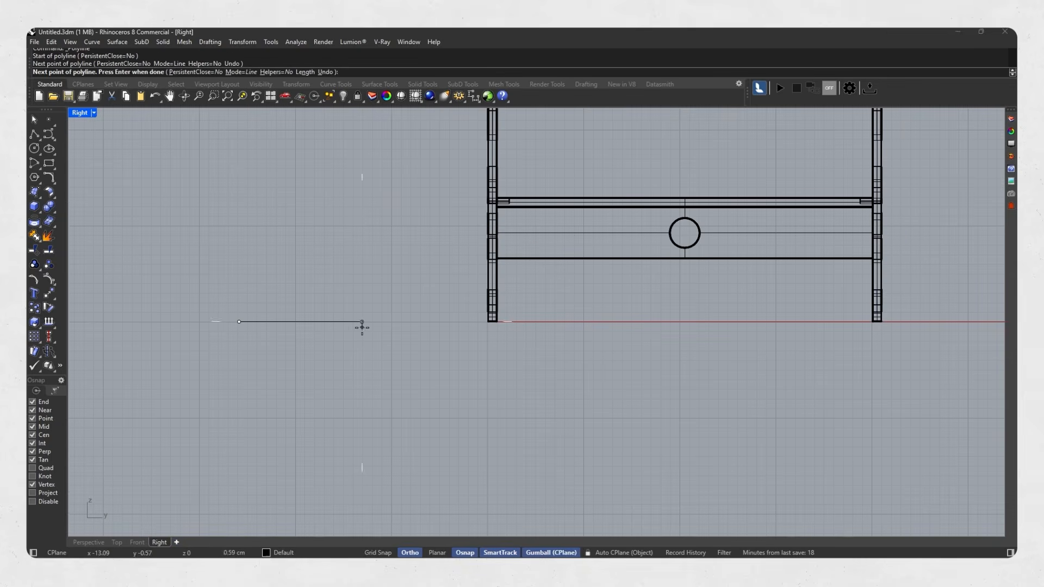
{"action": "left_click", "coordinate": [362, 322]}
{"action": "scroll", "coordinate": [256, 310], "scroll_direction": "up", "scroll_amount": 5}
{"action": "scroll", "coordinate": [280, 334], "scroll_direction": "up", "scroll_amount": 3}
{"action": "key", "text": "Return"}
Step: Draw the half profile of a screw on the axis line: a 0.3 cm head edge, short rim, slanted neck and long taper to the axis
{"action": "key", "text": "Return"}
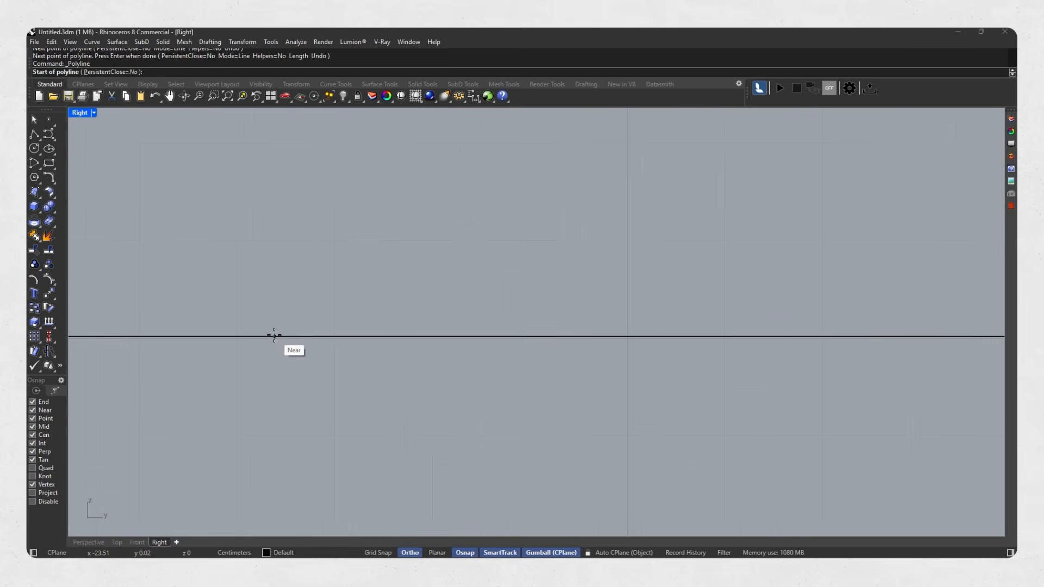
{"action": "left_click", "coordinate": [274, 335]}
{"action": "scroll", "coordinate": [271, 315], "scroll_direction": "up", "scroll_amount": 2}
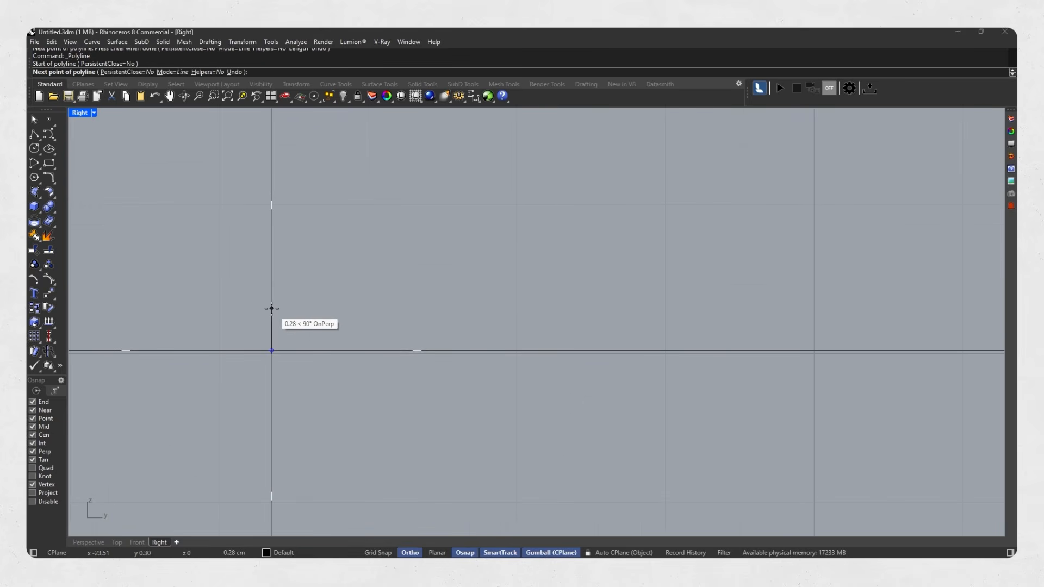
{"action": "key", "text": "Return"}
{"action": "left_click", "coordinate": [272, 308]}
{"action": "scroll", "coordinate": [309, 295], "scroll_direction": "up", "scroll_amount": 2}
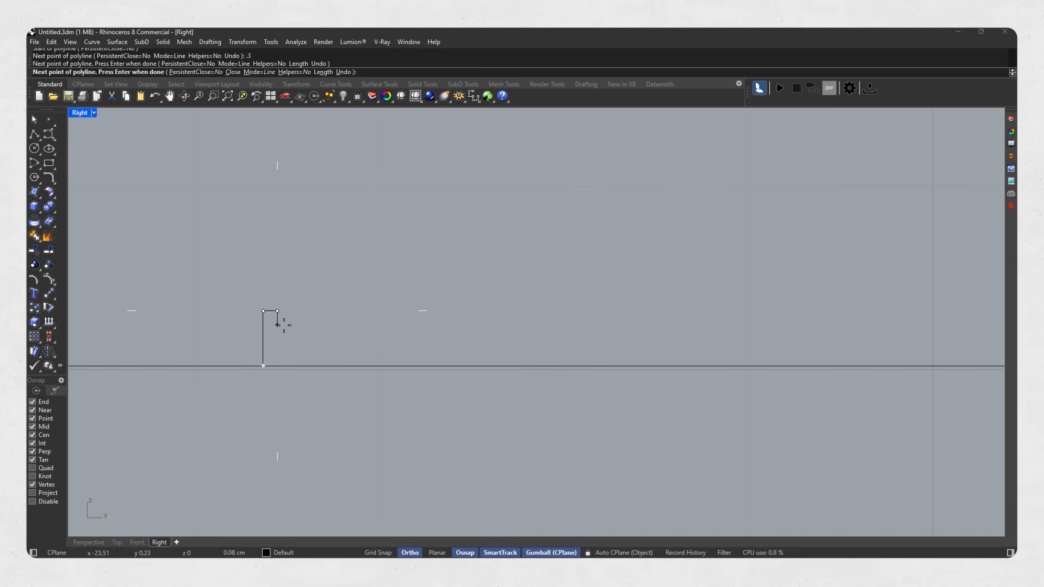
{"action": "left_click", "coordinate": [306, 332]}
{"action": "key", "text": "F8"}
{"action": "scroll", "coordinate": [339, 344], "scroll_direction": "down", "scroll_amount": 2}
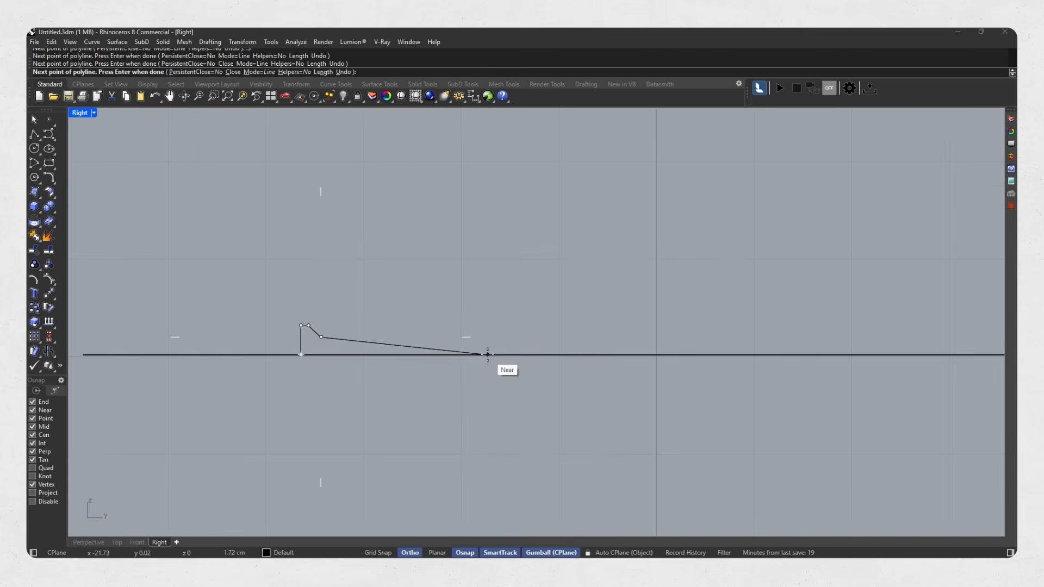
{"action": "left_click", "coordinate": [520, 354]}
{"action": "key", "text": "Return"}
{"action": "scroll", "coordinate": [435, 356], "scroll_direction": "down", "scroll_amount": 1}
Step: Revolve the screw profile a full turn about the axis line, and delete the profile curve and the axis line
{"action": "left_click", "coordinate": [76, 545]}
{"action": "right_click_drag", "start_coordinate": [379, 393], "coordinate": [194, 278]}
{"action": "left_click", "coordinate": [242, 96]}
{"action": "scroll", "coordinate": [287, 433], "scroll_direction": "down", "scroll_amount": 3}
{"action": "right_click_drag", "start_coordinate": [287, 433], "coordinate": [372, 326], "text": "shift"}
{"action": "left_click", "coordinate": [144, 42]}
{"action": "mouse_move", "coordinate": [118, 42]}
{"action": "left_click", "coordinate": [129, 100]}
{"action": "left_click", "coordinate": [350, 375]}
{"action": "left_click", "coordinate": [626, 206]}
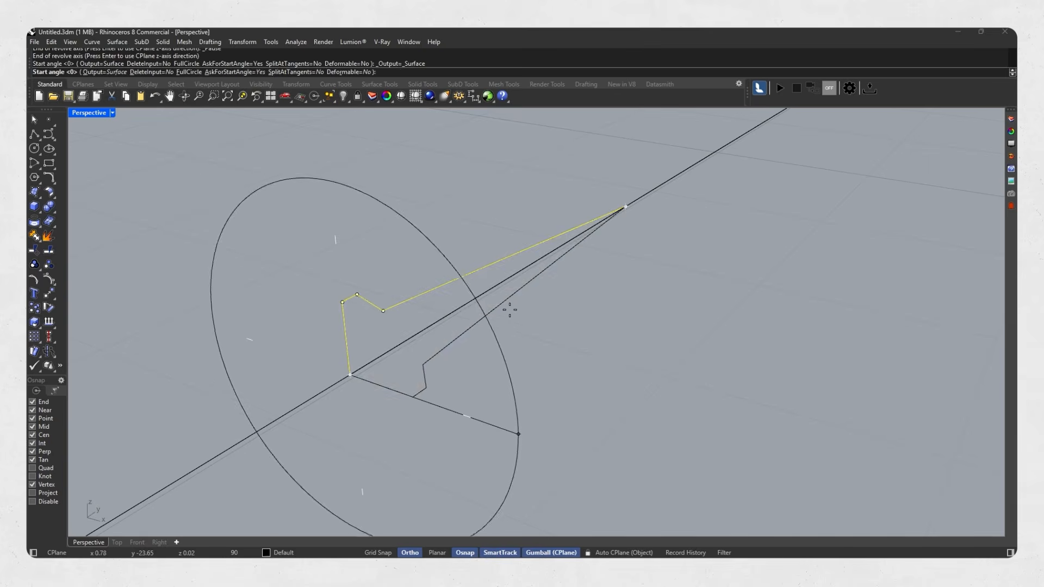
{"action": "key", "text": "Return"}
{"action": "key", "text": "Return"}
{"action": "left_click", "coordinate": [328, 391]}
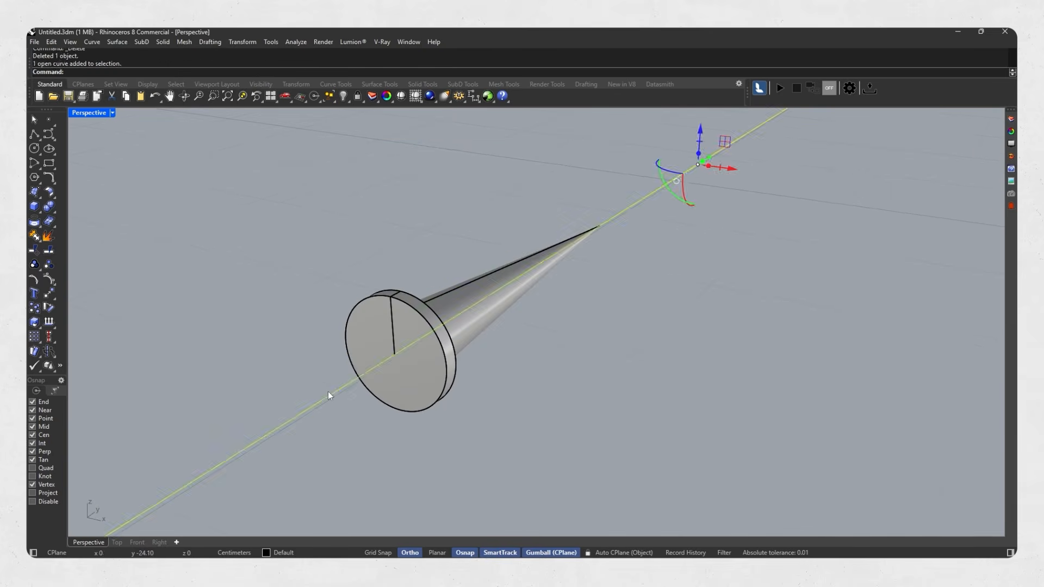
{"action": "key", "text": "Delete"}
Step: Stretch the screw's tip outward along its axis and scale down the neck edge where the shank meets the head
{"action": "right_click_drag", "start_coordinate": [327, 392], "coordinate": [279, 329]}
{"action": "right_click_drag", "start_coordinate": [568, 334], "coordinate": [613, 305]}
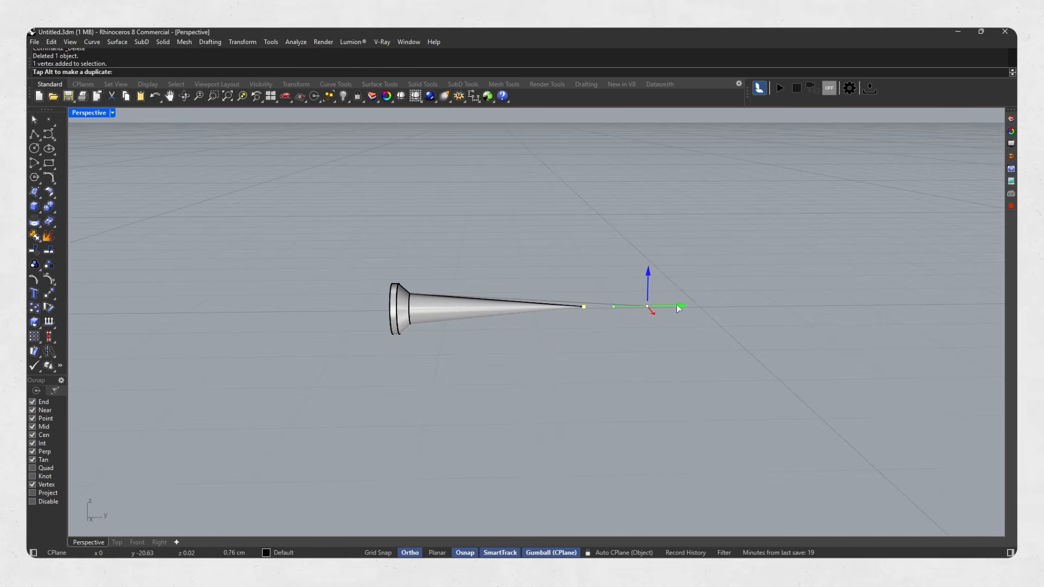
{"action": "left_click_drag", "start_coordinate": [646, 312], "coordinate": [647, 311]}
{"action": "scroll", "coordinate": [410, 296], "scroll_direction": "up", "scroll_amount": 5}
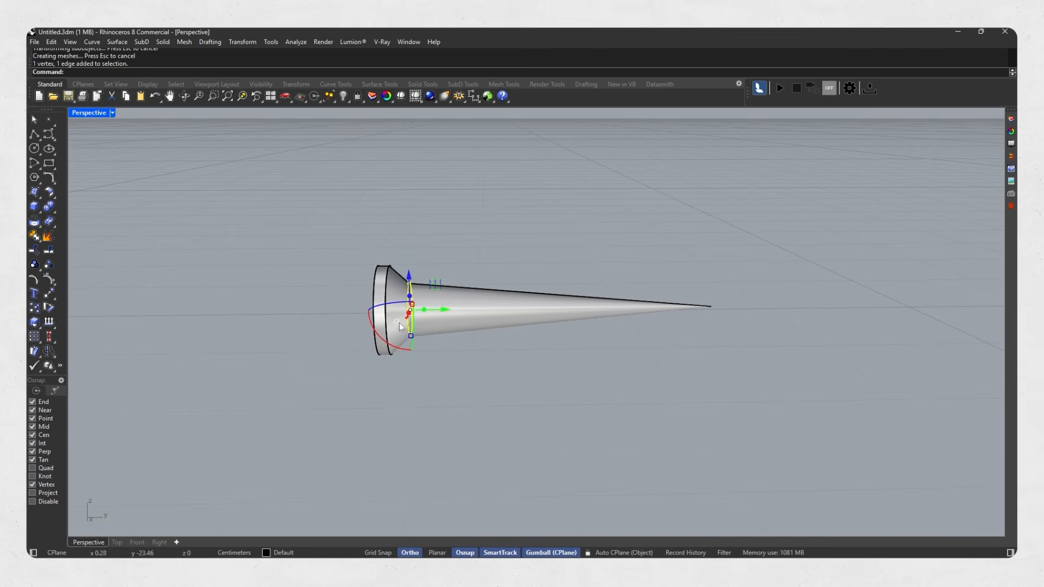
{"action": "right_click_drag", "start_coordinate": [399, 322], "coordinate": [504, 312]}
{"action": "scroll", "coordinate": [307, 342], "scroll_direction": "up", "scroll_amount": 5}
{"action": "left_click_drag", "start_coordinate": [302, 335], "coordinate": [310, 339], "text": "shift"}
{"action": "left_click", "coordinate": [490, 381]}
{"action": "scroll", "coordinate": [490, 382], "scroll_direction": "down", "scroll_amount": 5}
{"action": "right_click_drag", "start_coordinate": [490, 381], "coordinate": [461, 390]}
Step: Create a narrow box centred across the screw head, push it partly into the head and scale its length to fit inside
{"action": "left_click", "coordinate": [137, 542]}
{"action": "left_click", "coordinate": [157, 543]}
{"action": "left_click", "coordinate": [132, 543]}
{"action": "scroll", "coordinate": [219, 370], "scroll_direction": "down", "scroll_amount": 7}
{"action": "scroll", "coordinate": [279, 319], "scroll_direction": "up", "scroll_amount": 12}
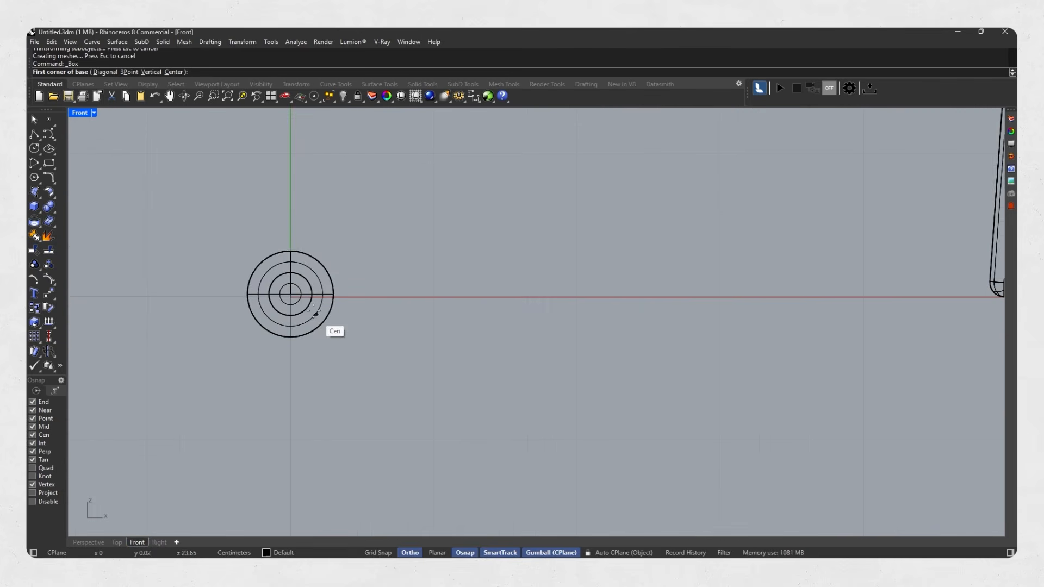
{"action": "left_click", "coordinate": [227, 274]}
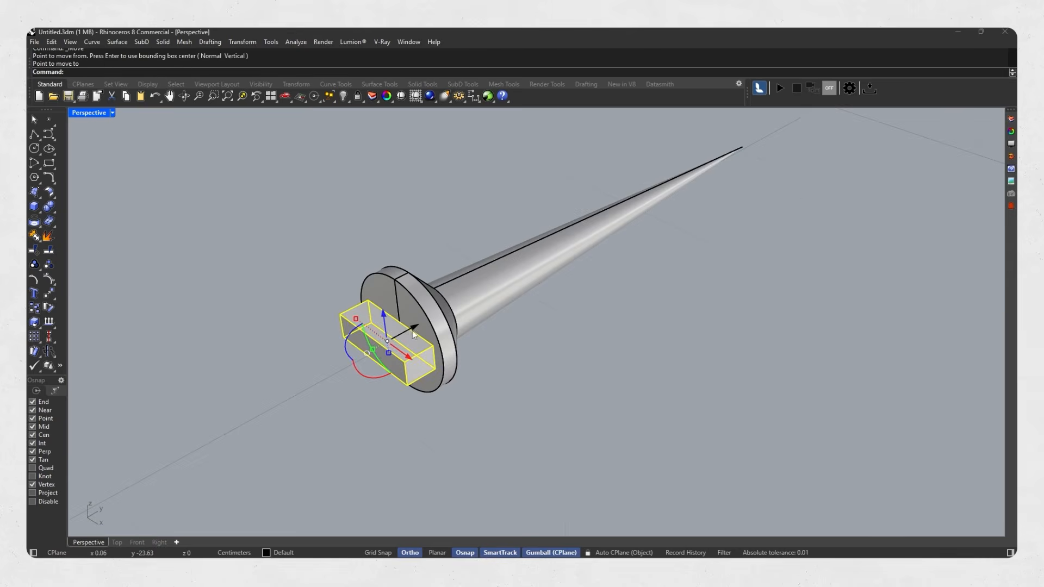
{"action": "left_click_drag", "start_coordinate": [412, 327], "coordinate": [426, 324]}
{"action": "right_click_drag", "start_coordinate": [426, 338], "coordinate": [476, 329]}
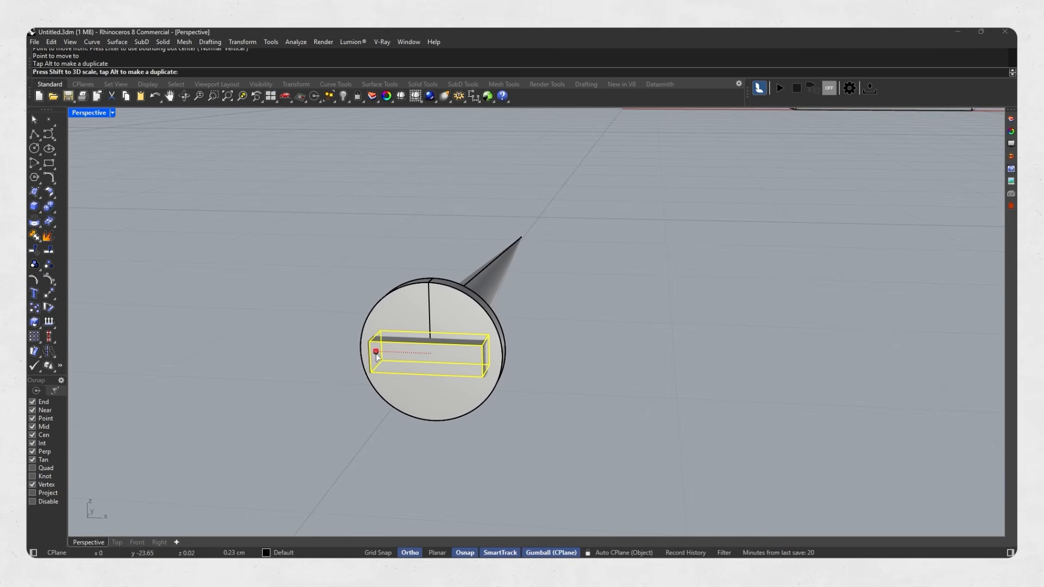
{"action": "left_click_drag", "start_coordinate": [381, 356], "coordinate": [381, 357]}
Step: Duplicate the box rotated 90 degrees to form a cross and join both boxes with a Boolean union
{"action": "left_click_drag", "start_coordinate": [453, 384], "coordinate": [455, 383], "text": "alt"}
{"action": "left_click", "coordinate": [549, 387]}
{"action": "right_click_drag", "start_coordinate": [544, 387], "coordinate": [384, 367]}
{"action": "scroll", "coordinate": [384, 367], "scroll_direction": "up", "scroll_amount": 4}
{"action": "left_click", "coordinate": [429, 362]}
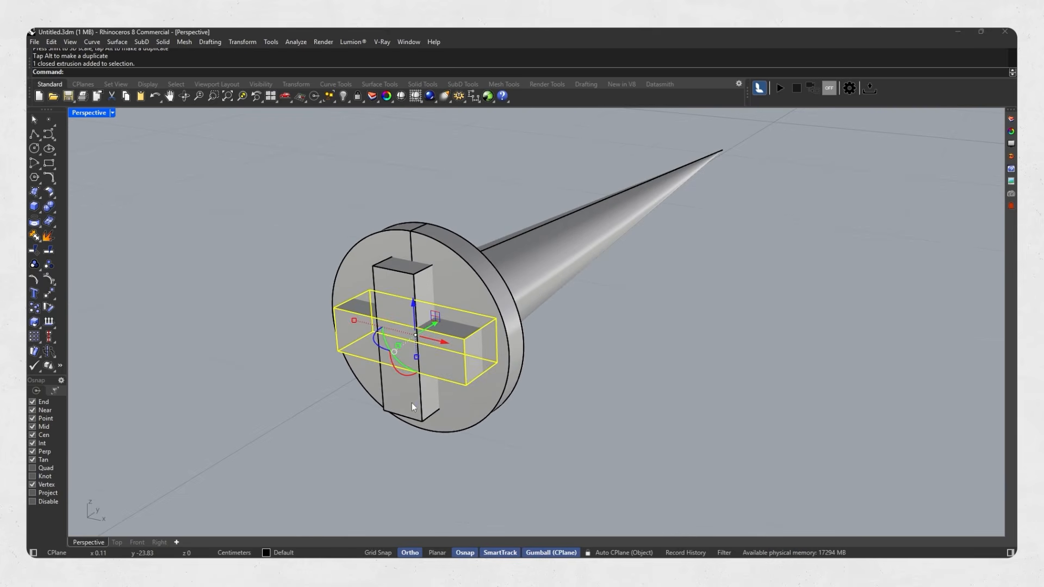
{"action": "left_click", "coordinate": [48, 206]}
Step: Subtract the cross from the screw with a Boolean difference to cut a cross recess into the head
{"action": "left_click", "coordinate": [469, 310]}
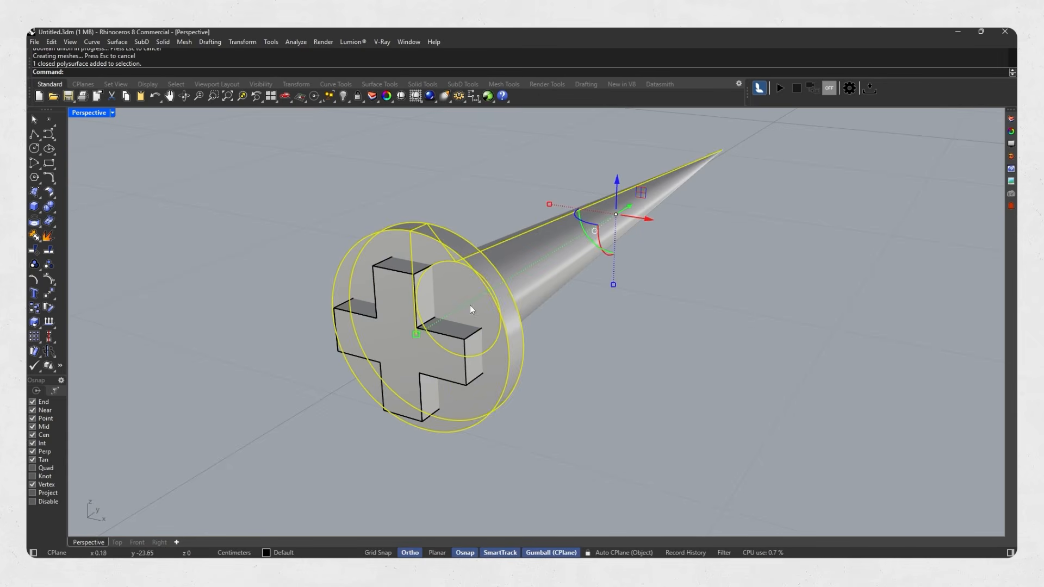
{"action": "left_click", "coordinate": [57, 216]}
{"action": "left_click", "coordinate": [78, 213]}
{"action": "left_click", "coordinate": [376, 332]}
{"action": "key", "text": "Return"}
{"action": "right_click_drag", "start_coordinate": [291, 381], "coordinate": [337, 380]}
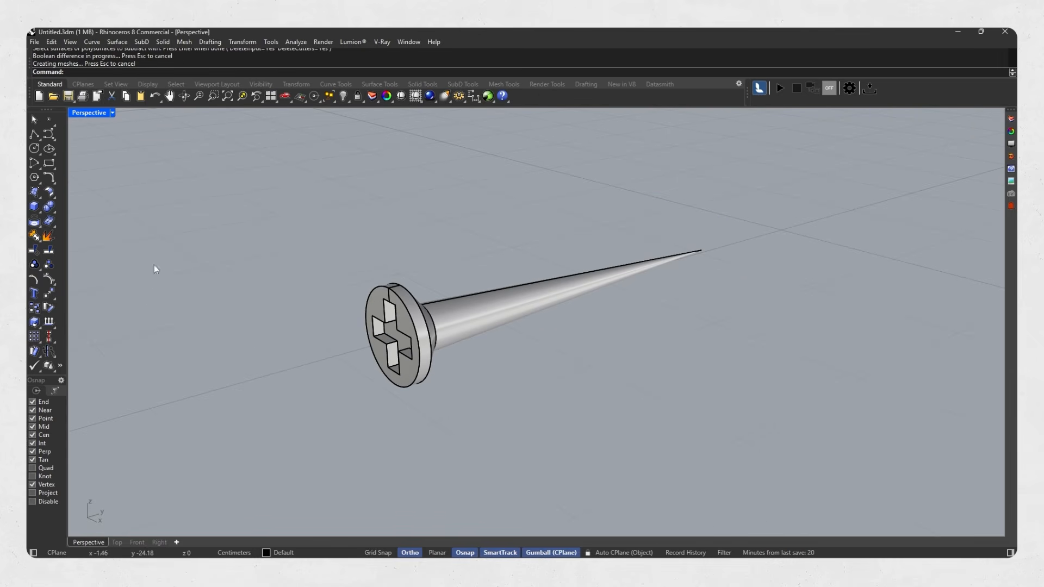
Step: Draw a 10-turn spiral around the screw shank from the tip to the neck, matching its radius to the taper
{"action": "left_click", "coordinate": [55, 139]}
{"action": "left_click", "coordinate": [63, 183]}
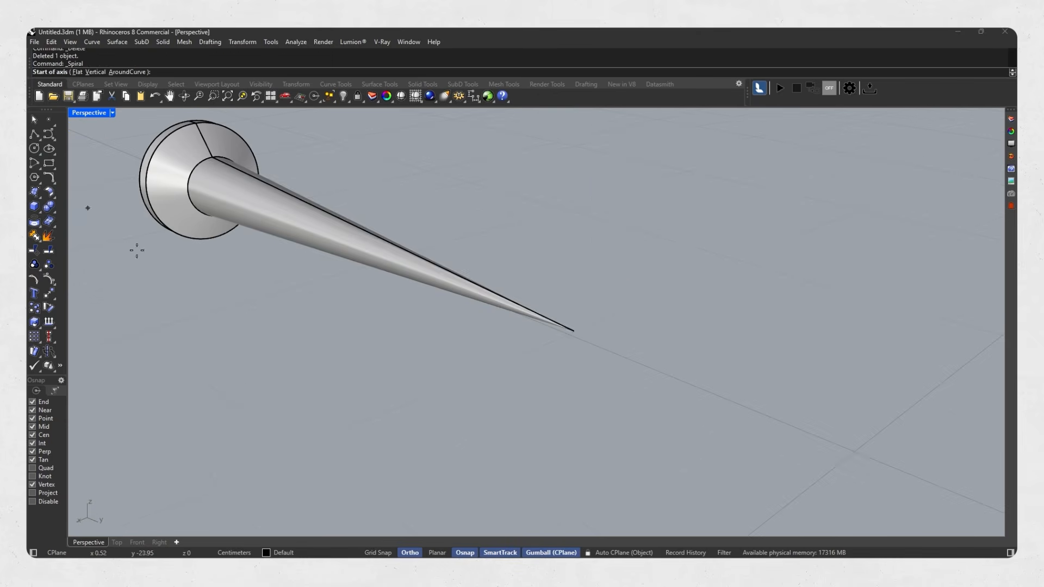
{"action": "left_click", "coordinate": [574, 331]}
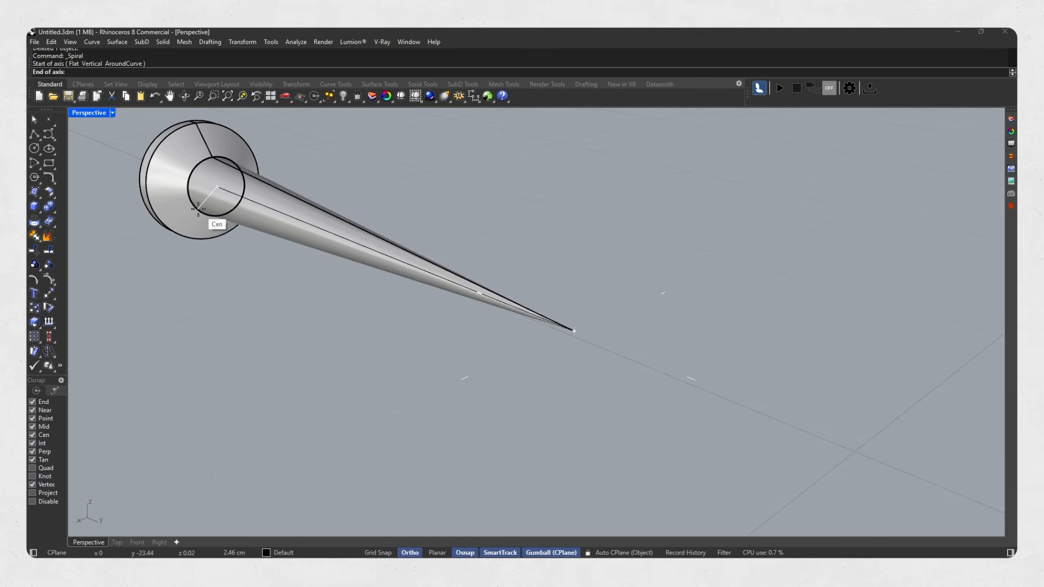
{"action": "left_click", "coordinate": [198, 209]}
{"action": "scroll", "coordinate": [576, 326], "scroll_direction": "up", "scroll_amount": 5}
{"action": "left_click", "coordinate": [583, 326]}
{"action": "scroll", "coordinate": [584, 326], "scroll_direction": "down", "scroll_amount": 5}
{"action": "scroll", "coordinate": [400, 263], "scroll_direction": "up", "scroll_amount": 3}
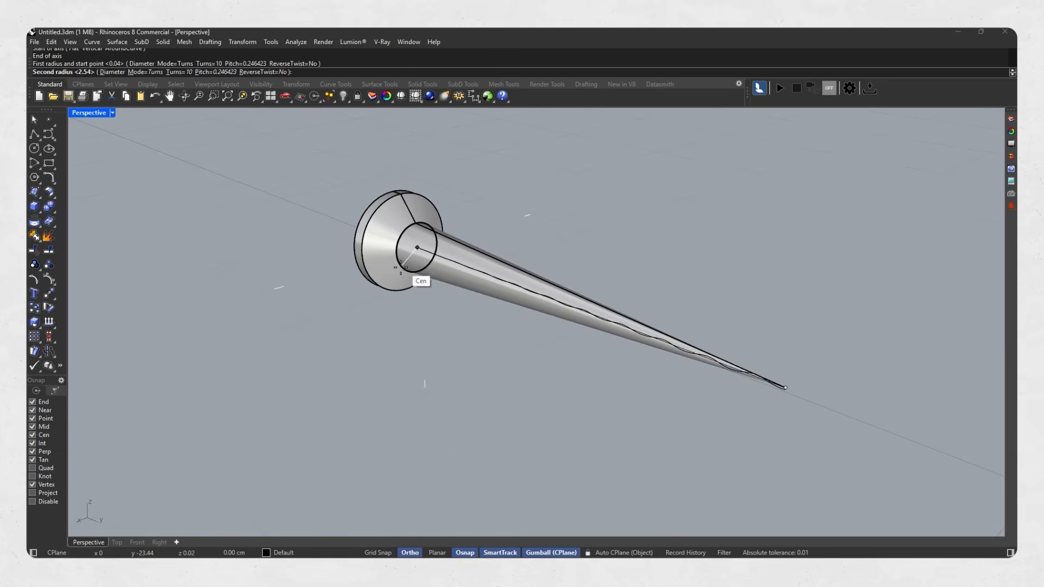
{"action": "left_click", "coordinate": [400, 268]}
{"action": "scroll", "coordinate": [750, 380], "scroll_direction": "up", "scroll_amount": 3}
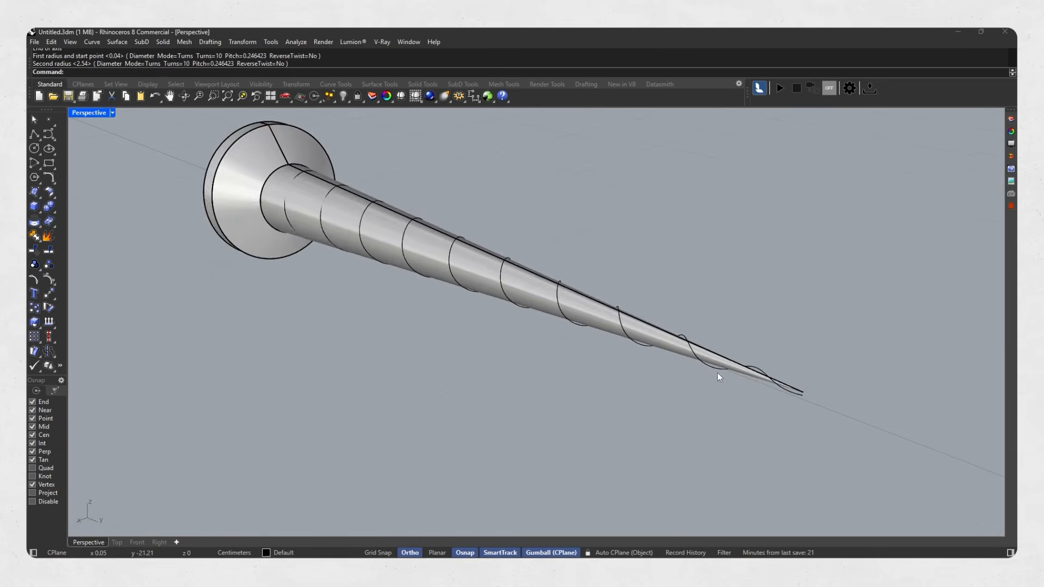
Step: Offset the spiral outward in the Front view to create a second, larger spiral around the shank
{"action": "left_click", "coordinate": [719, 374]}
{"action": "scroll", "coordinate": [695, 383], "scroll_direction": "down", "scroll_amount": 3}
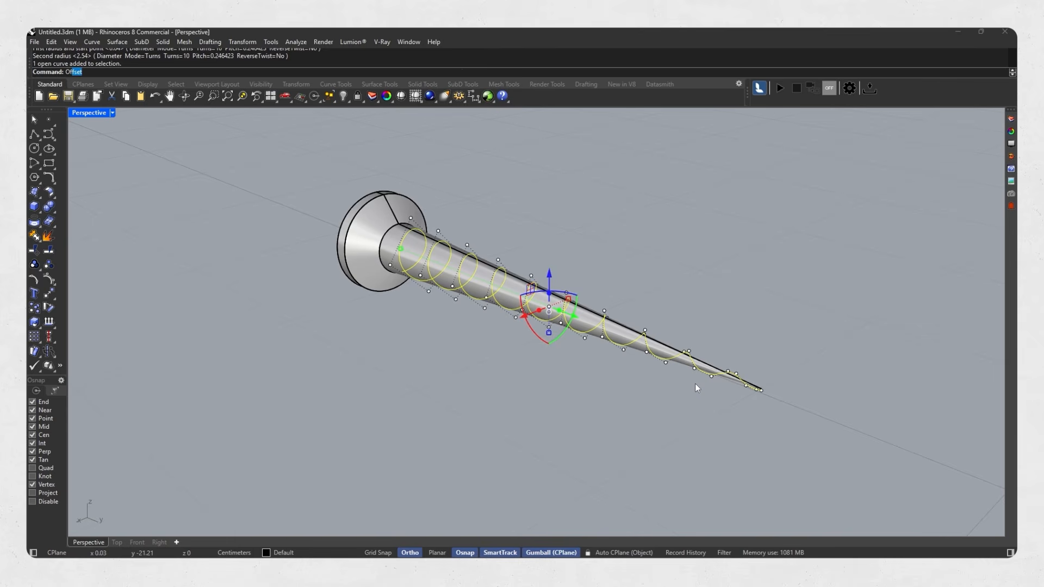
{"action": "key", "text": "Return"}
{"action": "key", "text": "Escape"}
{"action": "left_click", "coordinate": [136, 542]}
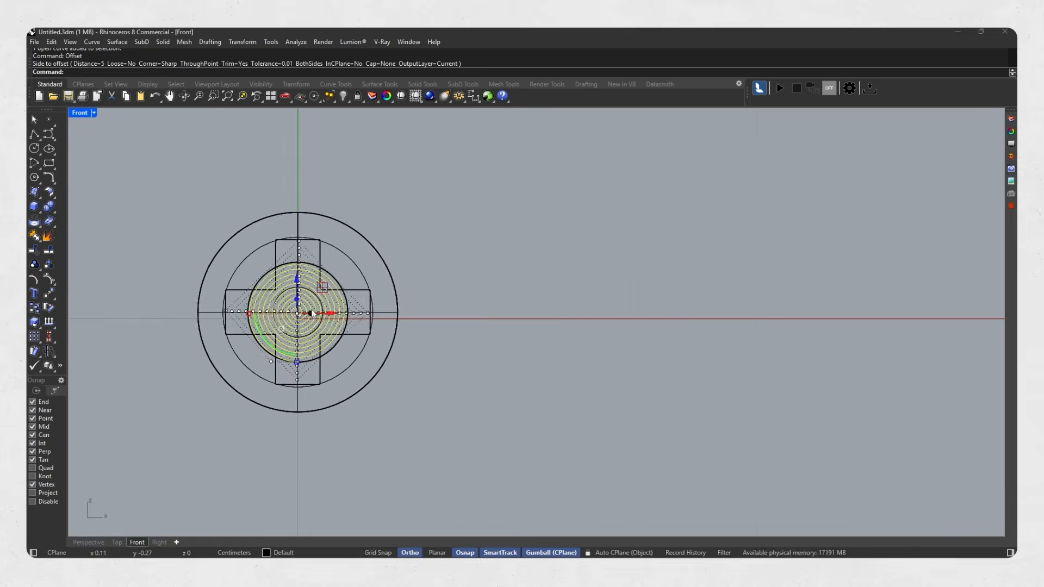
{"action": "left_click", "coordinate": [333, 325]}
Step: Rebuild both the outer and the inner spiral with 180 points and degree 3
{"action": "left_click", "coordinate": [88, 542]}
{"action": "scroll", "coordinate": [597, 362], "scroll_direction": "up", "scroll_amount": 5}
{"action": "left_click", "coordinate": [571, 346]}
{"action": "type", "text": "Rebuild"}
{"action": "key", "text": "Return"}
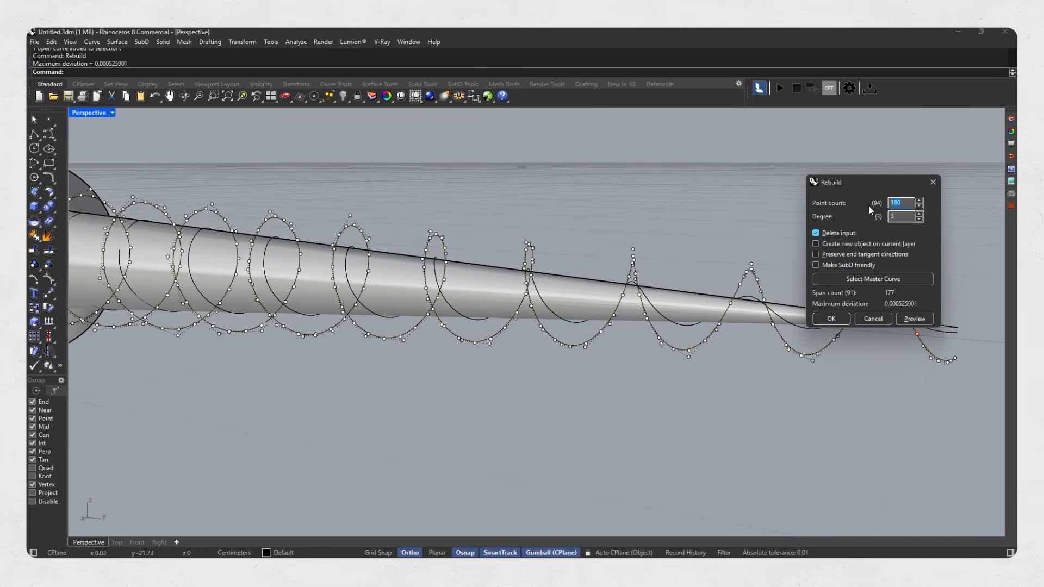
{"action": "key", "text": "Return"}
{"action": "scroll", "coordinate": [694, 323], "scroll_direction": "up", "scroll_amount": 2}
{"action": "left_click", "coordinate": [683, 328]}
{"action": "key", "text": "Return"}
{"action": "key", "text": "Return"}
Step: Loft a thread surface between the inner and outer spirals and delete the two spiral curves
{"action": "left_click", "coordinate": [679, 356], "text": "shift"}
{"action": "type", "text": "Loft"}
{"action": "key", "text": "Return"}
{"action": "key", "text": "Return"}
{"action": "scroll", "coordinate": [680, 356], "scroll_direction": "down", "scroll_amount": 3}
{"action": "right_click_drag", "start_coordinate": [679, 356], "coordinate": [576, 355]}
{"action": "key", "text": "Delete"}
Step: Thicken the spiral thread surface slightly along the screw axis to turn it into a solid thread
{"action": "left_click", "coordinate": [654, 339]}
{"action": "scroll", "coordinate": [653, 339], "scroll_direction": "up", "scroll_amount": 3}
{"action": "right_click_drag", "start_coordinate": [654, 339], "coordinate": [688, 306]}
{"action": "key", "text": "Escape"}
{"action": "scroll", "coordinate": [807, 327], "scroll_direction": "down", "scroll_amount": 3}
{"action": "left_click", "coordinate": [371, 330]}
{"action": "right_click_drag", "start_coordinate": [179, 345], "coordinate": [467, 310]}
{"action": "scroll", "coordinate": [268, 320], "scroll_direction": "down", "scroll_amount": 3}
{"action": "right_click_drag", "start_coordinate": [467, 310], "coordinate": [535, 328]}
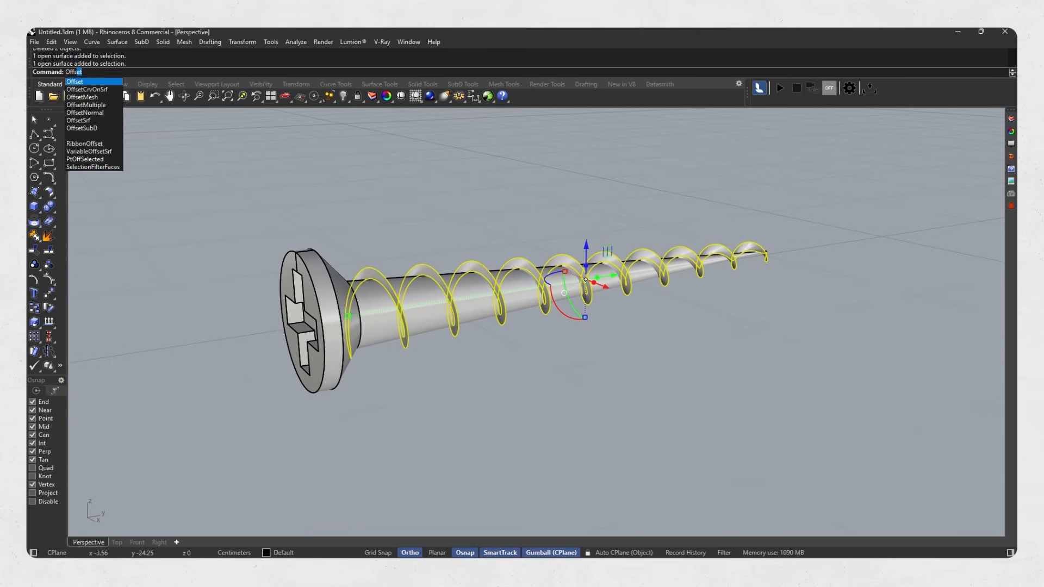
{"action": "key", "text": "Return"}
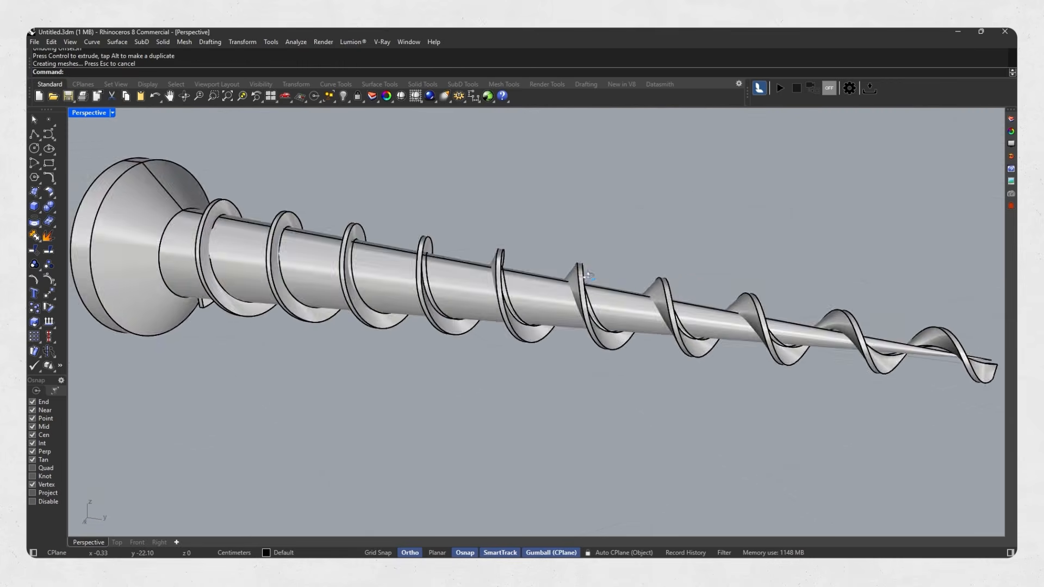
Step: Group all parts of the screw and switch the perspective view to rendered display
{"action": "right_click_drag", "start_coordinate": [584, 239], "coordinate": [701, 232]}
{"action": "scroll", "coordinate": [538, 296], "scroll_direction": "down", "scroll_amount": 4}
{"action": "left_click_drag", "start_coordinate": [735, 232], "coordinate": [153, 407]}
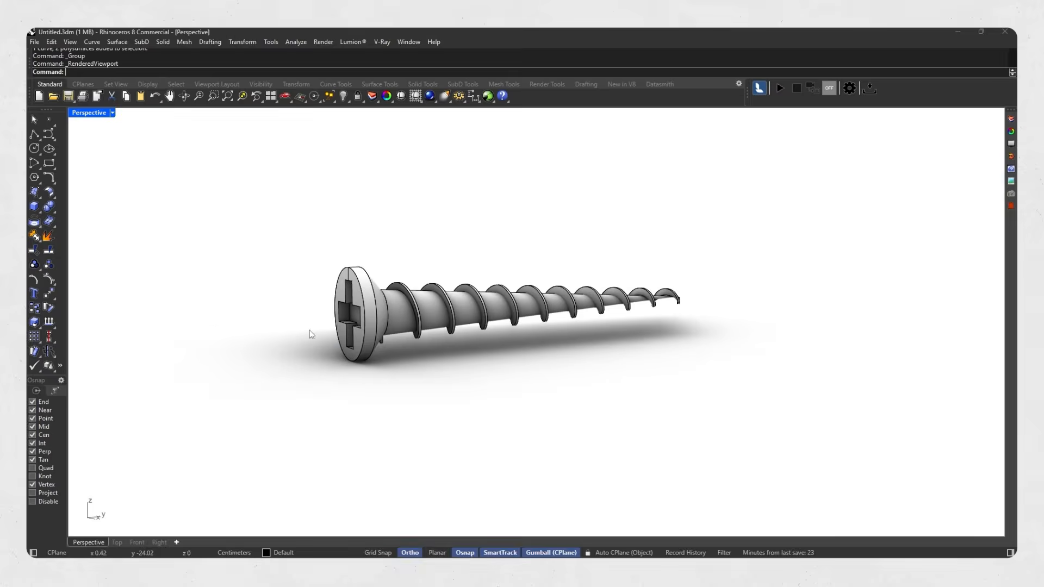
{"action": "right_click_drag", "start_coordinate": [310, 333], "coordinate": [418, 356]}
{"action": "scroll", "coordinate": [417, 365], "scroll_direction": "down", "scroll_amount": 5}
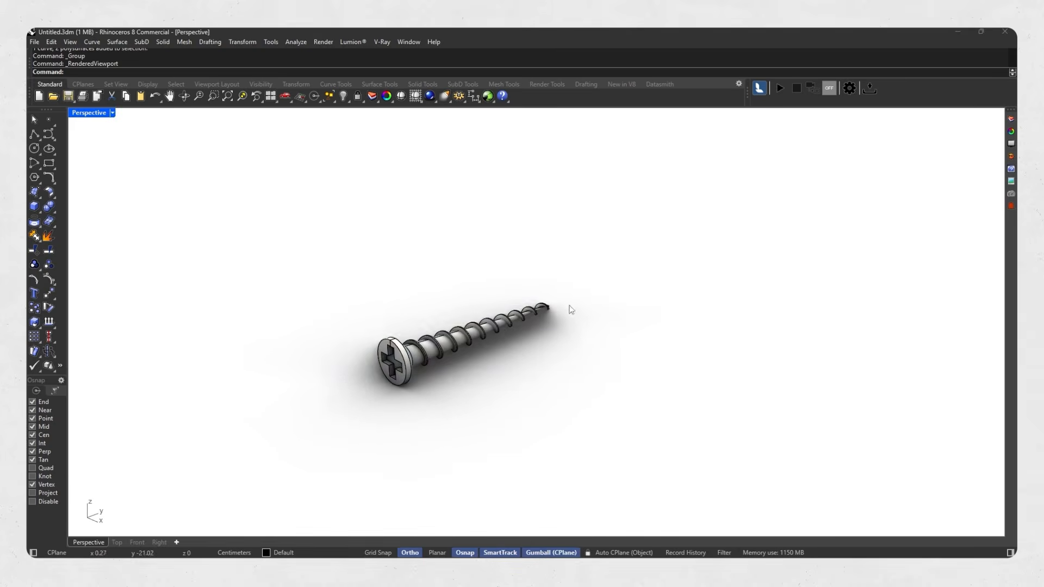
Step: Move the grouped screw in the front view onto the rear top-board hole of the side panel
{"action": "left_click_drag", "start_coordinate": [575, 280], "coordinate": [303, 426]}
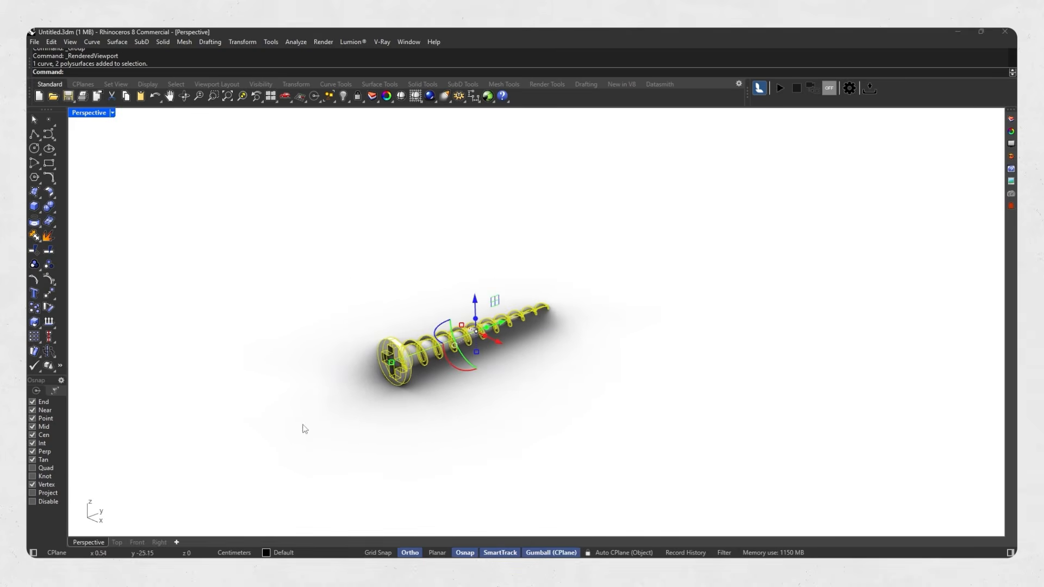
{"action": "left_click", "coordinate": [137, 542]}
{"action": "scroll", "coordinate": [346, 392], "scroll_direction": "down", "scroll_amount": 8}
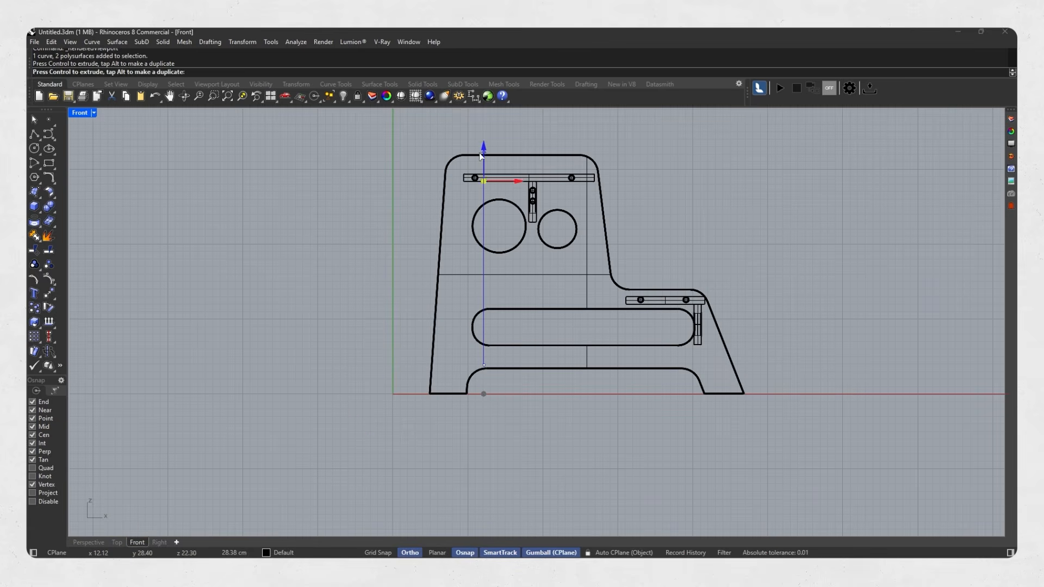
{"action": "scroll", "coordinate": [481, 156], "scroll_direction": "up", "scroll_amount": 6}
{"action": "left_click_drag", "start_coordinate": [488, 209], "coordinate": [352, 203]}
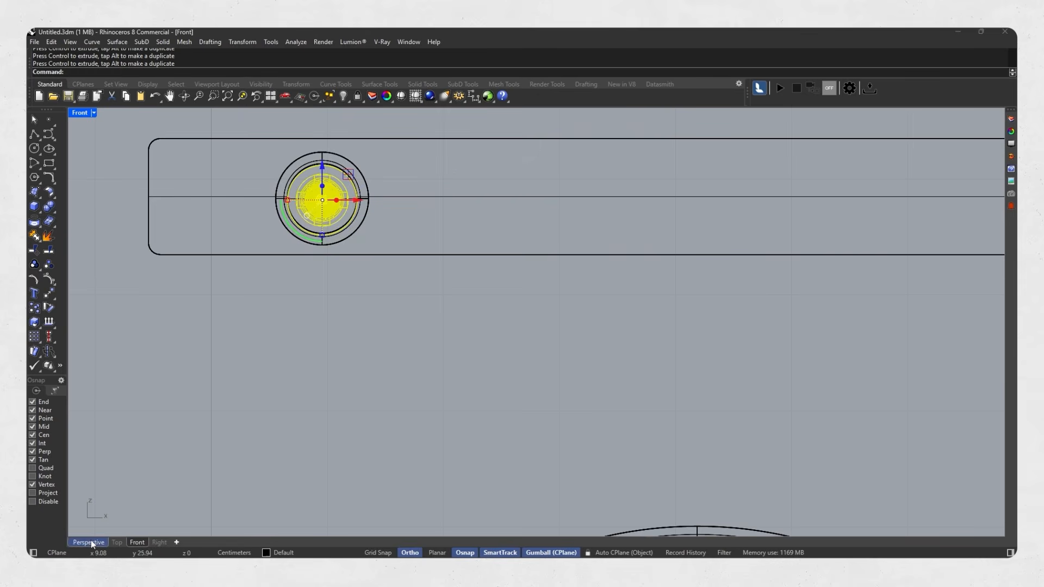
Step: Set the perspective view to shaded and move the screw along its axis until it sits inside the side panel's rear top-board hole
{"action": "left_click", "coordinate": [93, 542]}
{"action": "key", "text": "ctrl+alt+s"}
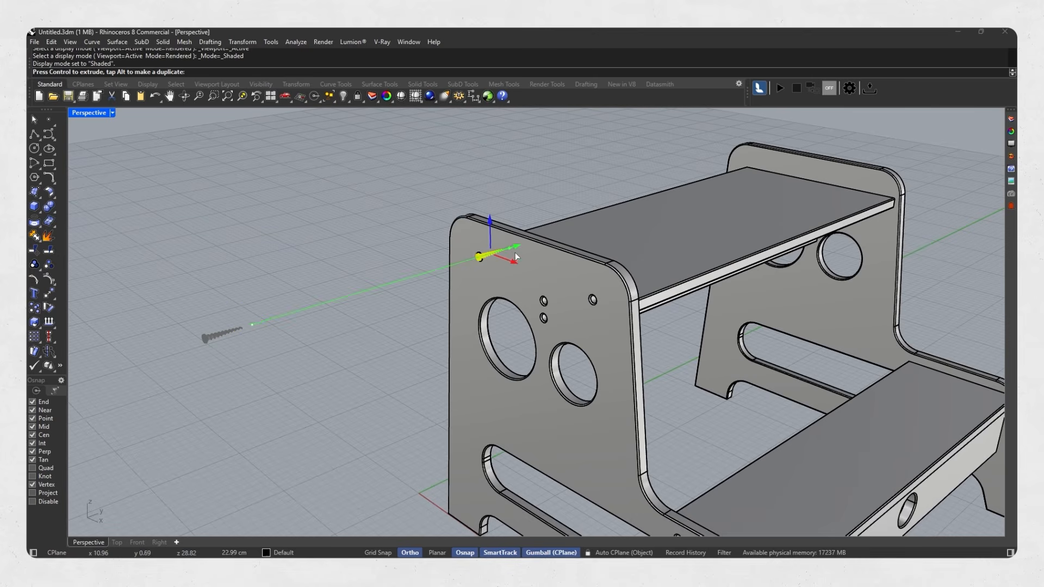
{"action": "left_click_drag", "start_coordinate": [511, 250], "coordinate": [507, 251]}
{"action": "key", "text": "Escape"}
{"action": "scroll", "coordinate": [473, 245], "scroll_direction": "up", "scroll_amount": 20}
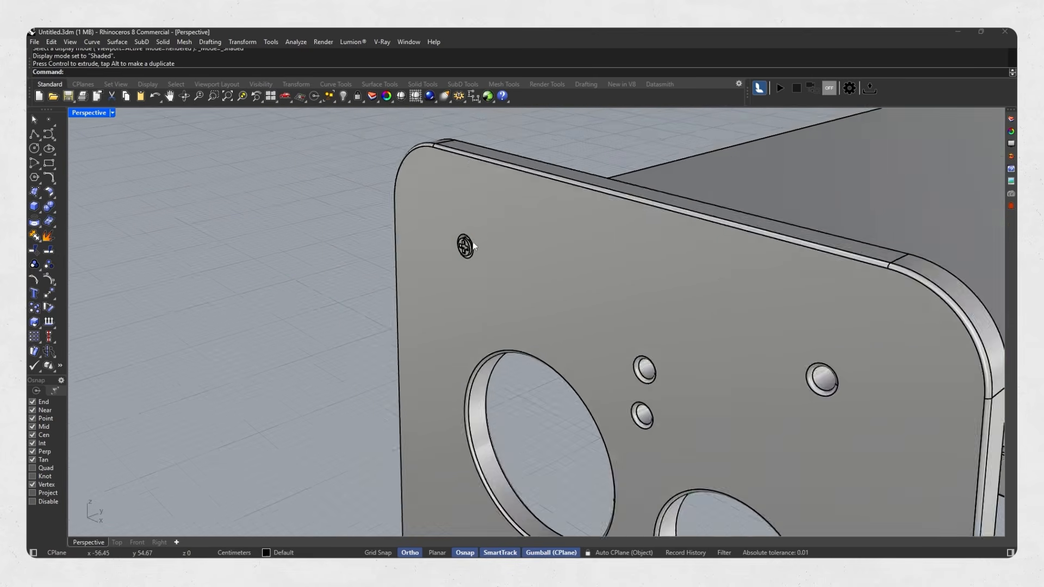
{"action": "left_click", "coordinate": [457, 263]}
{"action": "scroll", "coordinate": [528, 248], "scroll_direction": "down", "scroll_amount": 10}
{"action": "key", "text": "Escape"}
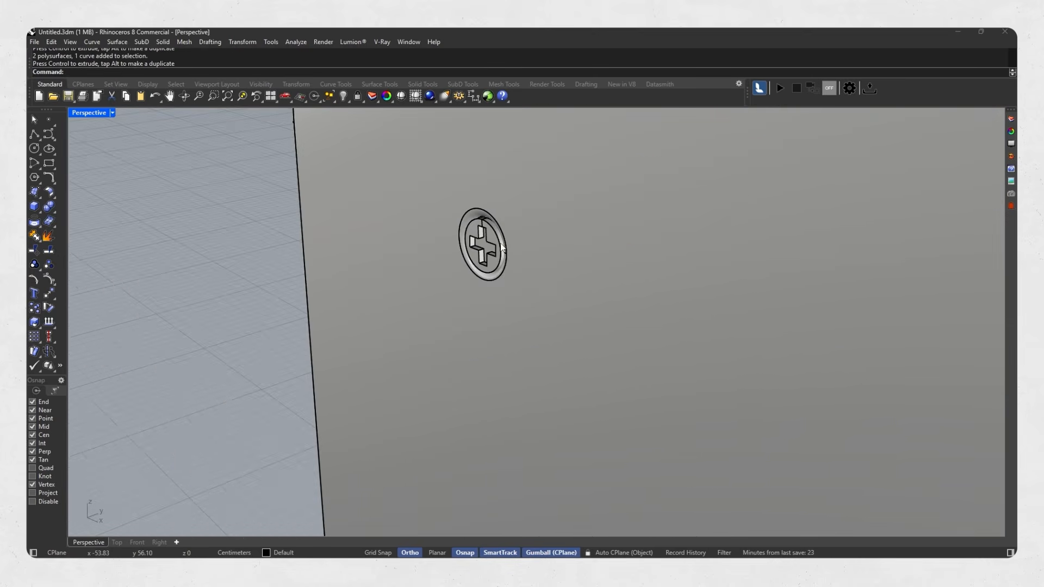
{"action": "key", "text": "ctrl+alt+r"}
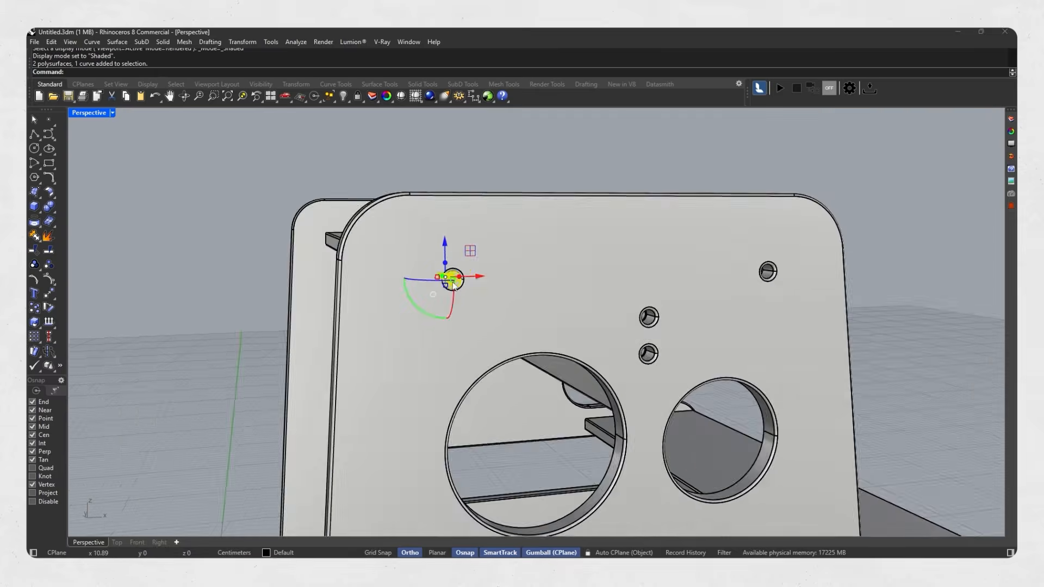
Step: Copy the screw horizontally in the front view to the front top-board hole
{"action": "left_click", "coordinate": [138, 542]}
{"action": "scroll", "coordinate": [306, 334], "scroll_direction": "down", "scroll_amount": 12}
{"action": "left_click_drag", "start_coordinate": [344, 299], "coordinate": [766, 293], "text": "alt"}
{"action": "scroll", "coordinate": [746, 313], "scroll_direction": "up", "scroll_amount": 8}
{"action": "scroll", "coordinate": [746, 316], "scroll_direction": "up", "scroll_amount": 5}
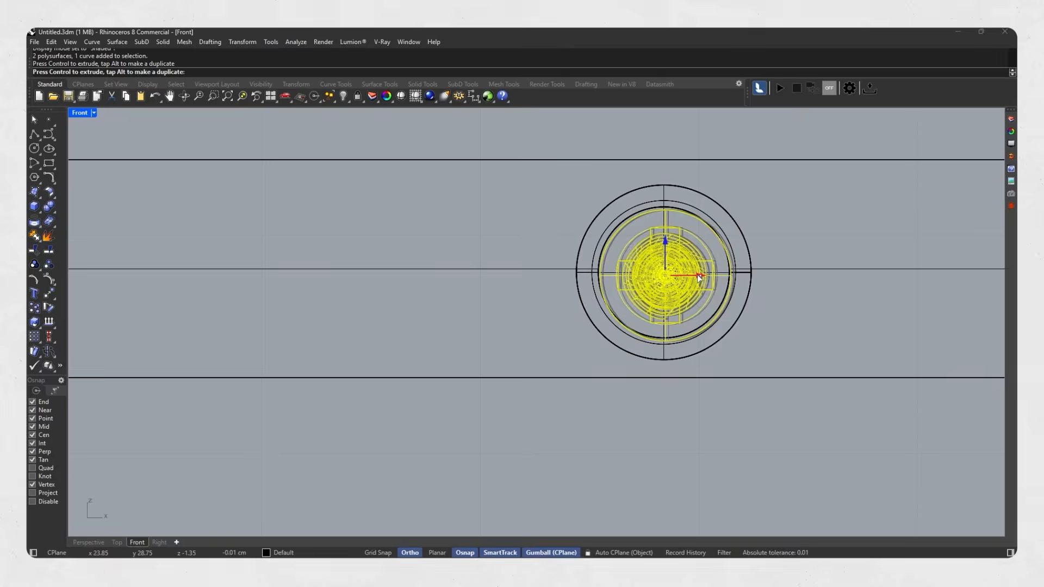
Step: Copy the screw into the two vertically stacked holes of the upper front panel, centred on each hole
{"action": "scroll", "coordinate": [691, 269], "scroll_direction": "down", "scroll_amount": 9}
{"action": "left_click_drag", "start_coordinate": [720, 263], "coordinate": [511, 263], "text": "alt"}
{"action": "left_click_drag", "start_coordinate": [479, 229], "coordinate": [486, 296]}
{"action": "scroll", "coordinate": [482, 320], "scroll_direction": "up", "scroll_amount": 10}
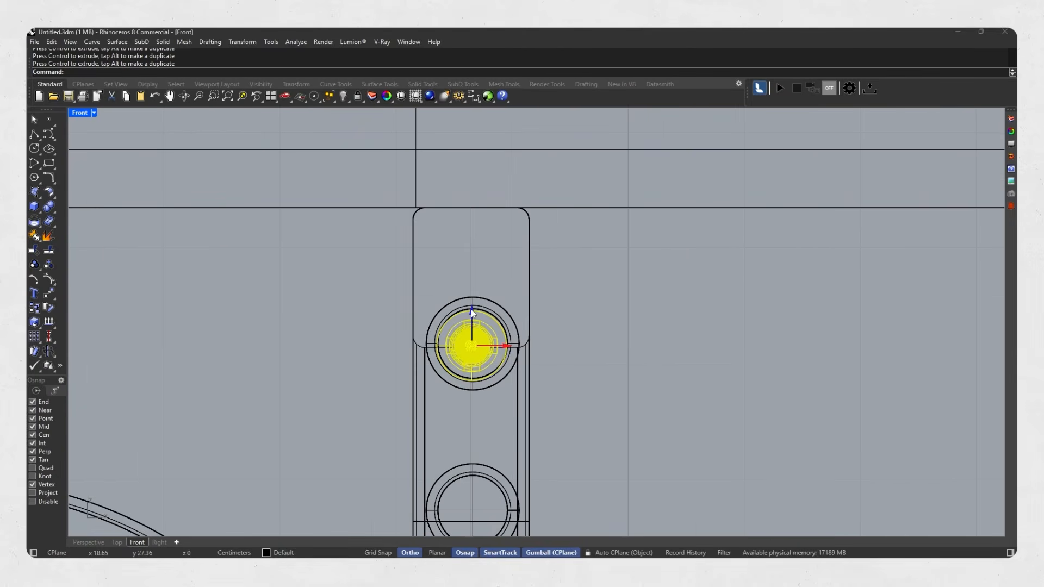
{"action": "scroll", "coordinate": [467, 239], "scroll_direction": "down", "scroll_amount": 3}
{"action": "left_click_drag", "start_coordinate": [474, 237], "coordinate": [475, 344], "text": "alt"}
Step: Shade the front view and copy the screw into both holes of the lower step board
{"action": "scroll", "coordinate": [385, 319], "scroll_direction": "down", "scroll_amount": 10}
{"action": "key", "text": "ctrl+alt+s"}
{"action": "left_click_drag", "start_coordinate": [413, 194], "coordinate": [570, 320], "text": "alt"}
{"action": "scroll", "coordinate": [436, 318], "scroll_direction": "up", "scroll_amount": 2}
{"action": "scroll", "coordinate": [558, 320], "scroll_direction": "up", "scroll_amount": 20}
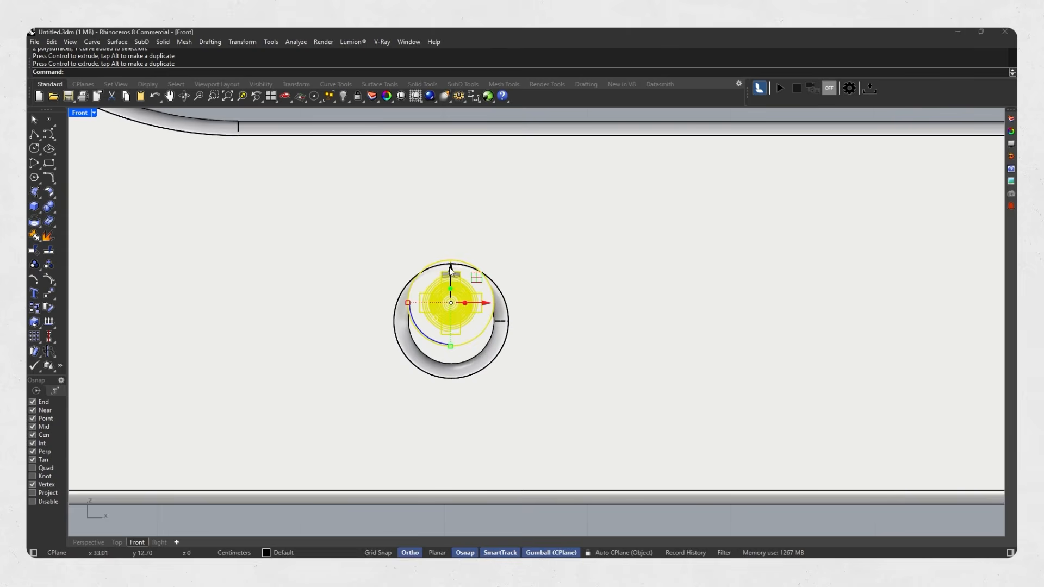
{"action": "scroll", "coordinate": [451, 282], "scroll_direction": "down", "scroll_amount": 8}
{"action": "left_click_drag", "start_coordinate": [436, 312], "coordinate": [739, 311], "text": "alt"}
Step: Select all six screws and mirror them across the stool's middle to the opposite side panel
{"action": "scroll", "coordinate": [699, 308], "scroll_direction": "down", "scroll_amount": 2}
{"action": "left_click", "coordinate": [460, 315], "text": "shift"}
{"action": "scroll", "coordinate": [494, 315], "scroll_direction": "down", "scroll_amount": 12}
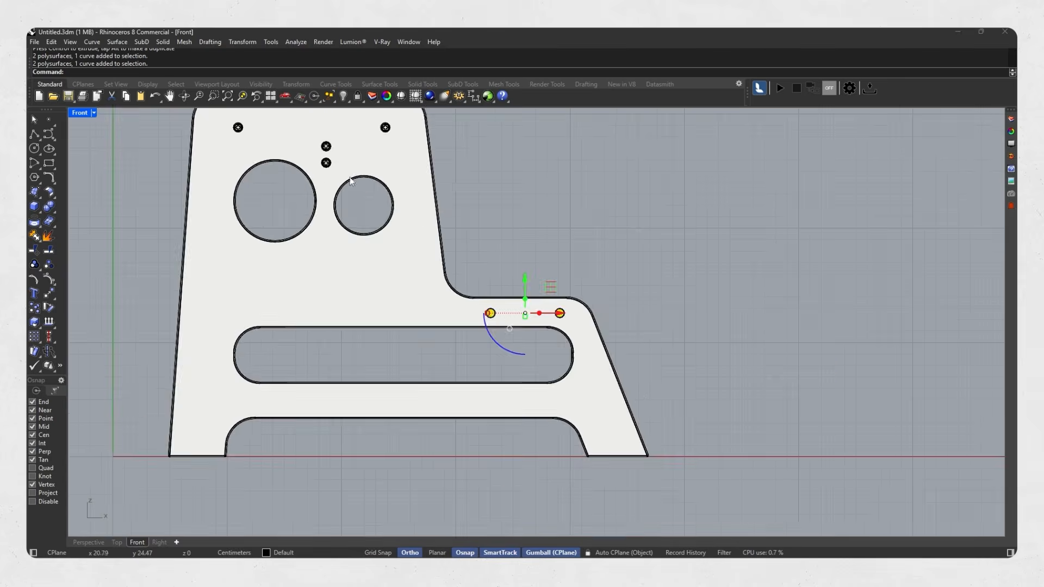
{"action": "scroll", "coordinate": [315, 155], "scroll_direction": "up", "scroll_amount": 12}
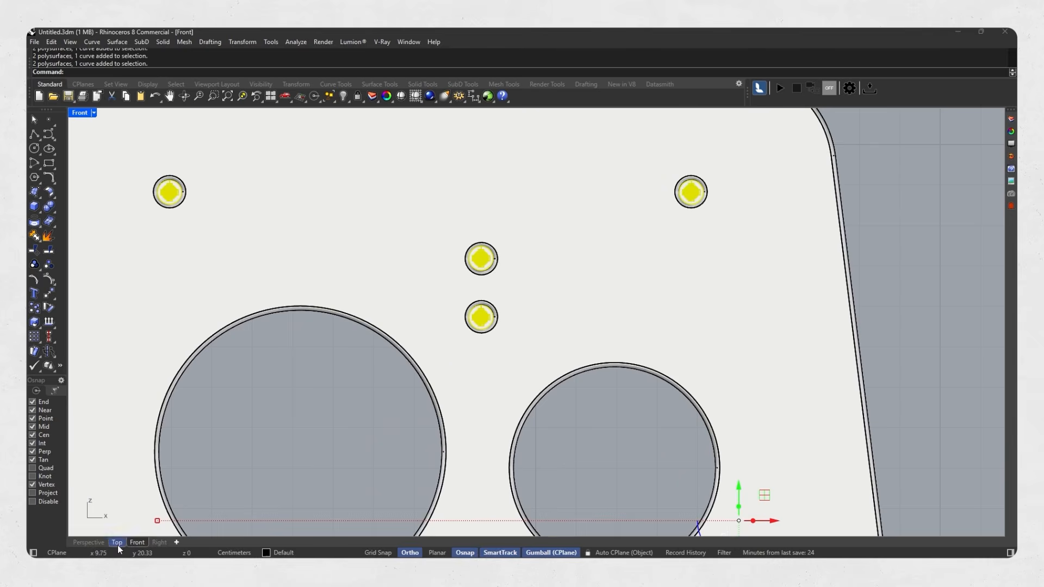
{"action": "left_click", "coordinate": [117, 545]}
{"action": "left_click", "coordinate": [89, 540]}
{"action": "right_click_drag", "start_coordinate": [217, 451], "coordinate": [457, 408]}
{"action": "type", "text": "Mi"}
{"action": "key", "text": "Return"}
{"action": "left_click", "coordinate": [557, 383]}
{"action": "left_click", "coordinate": [559, 410]}
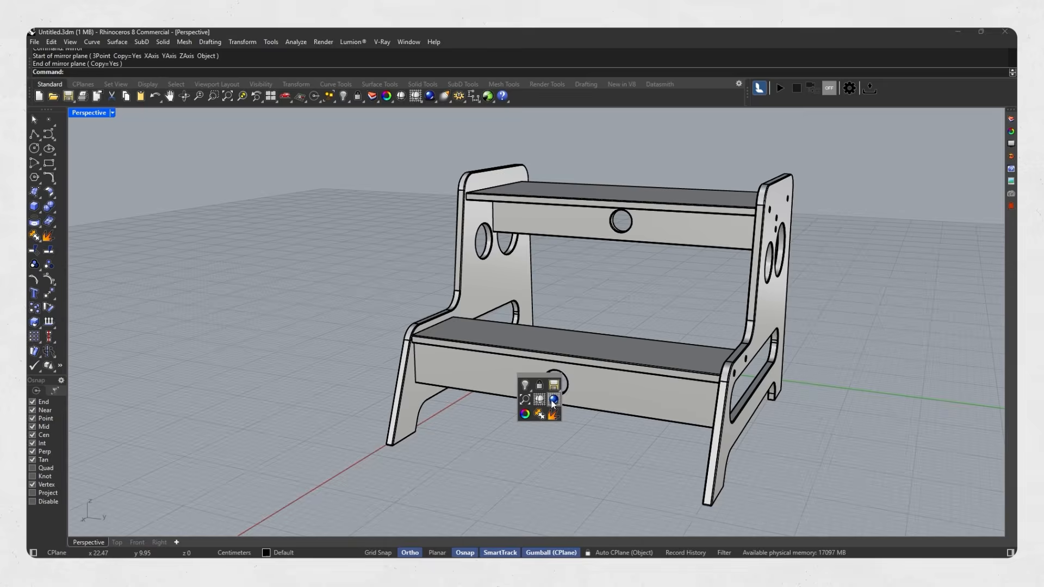
Step: Switch the perspective view to rendered display and examine the screws seated in the side panels
{"action": "left_click", "coordinate": [552, 401]}
{"action": "right_click_drag", "start_coordinate": [569, 385], "coordinate": [544, 359]}
{"action": "right_click_drag", "start_coordinate": [761, 293], "coordinate": [665, 300]}
{"action": "scroll", "coordinate": [645, 257], "scroll_direction": "up", "scroll_amount": 9}
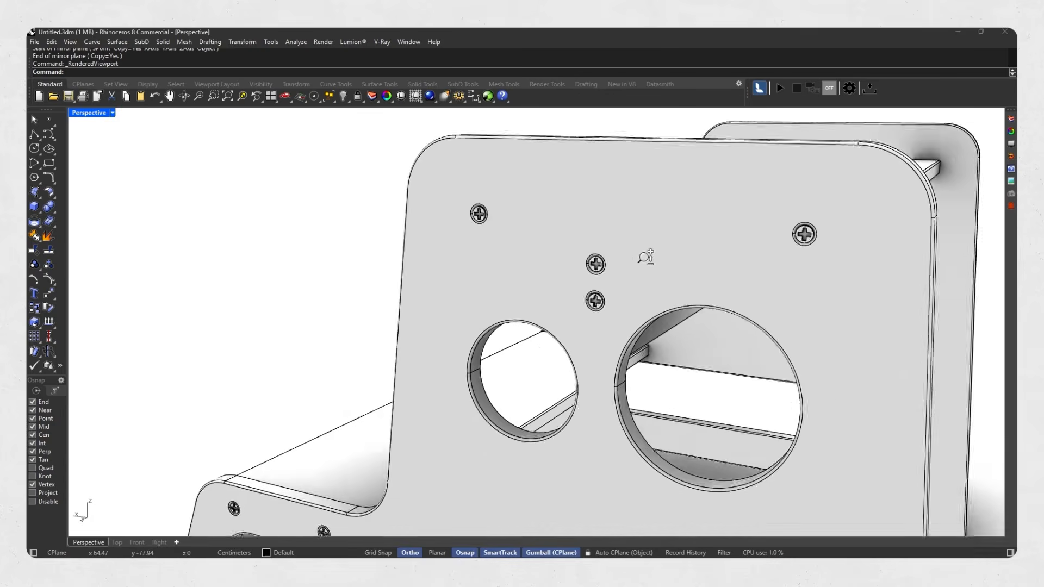
{"action": "scroll", "coordinate": [645, 258], "scroll_direction": "up", "scroll_amount": 3}
{"action": "right_click_drag", "start_coordinate": [644, 258], "coordinate": [646, 286]}
{"action": "scroll", "coordinate": [578, 302], "scroll_direction": "down", "scroll_amount": 9}
{"action": "right_click_drag", "start_coordinate": [578, 302], "coordinate": [607, 287]}
{"action": "right_click_drag", "start_coordinate": [535, 326], "coordinate": [603, 326]}
{"action": "scroll", "coordinate": [502, 323], "scroll_direction": "down", "scroll_amount": 2}
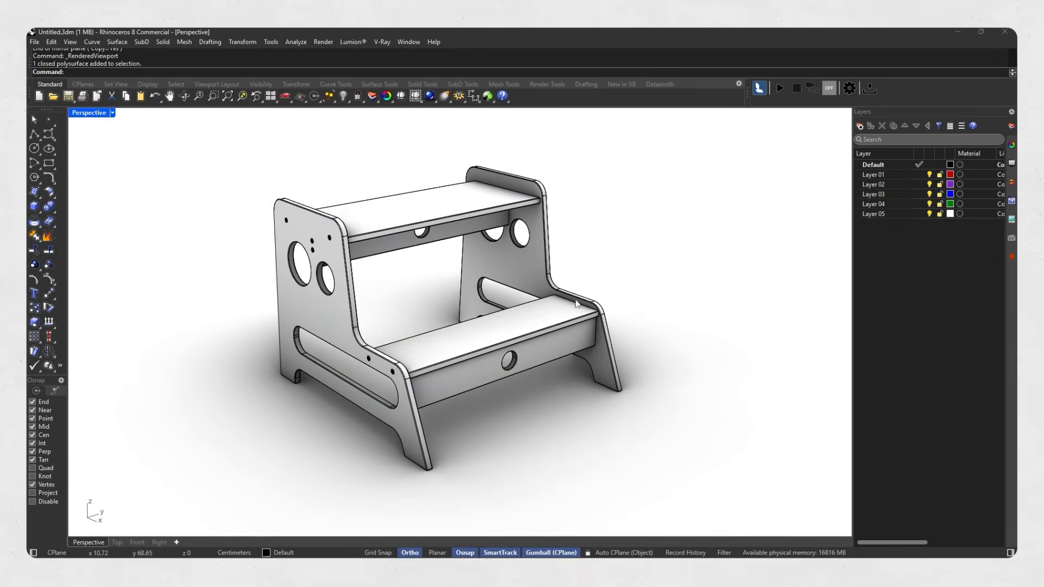
Step: Select the side panels, step boards and front panels and assign them a new Custom material
{"action": "left_click", "coordinate": [352, 308]}
{"action": "right_click_drag", "start_coordinate": [545, 280], "coordinate": [478, 261]}
{"action": "left_click", "coordinate": [559, 294], "text": "shift"}
{"action": "left_click_drag", "start_coordinate": [475, 442], "coordinate": [462, 190], "text": "shift"}
{"action": "left_click", "coordinate": [1011, 145]}
{"action": "left_click", "coordinate": [880, 126]}
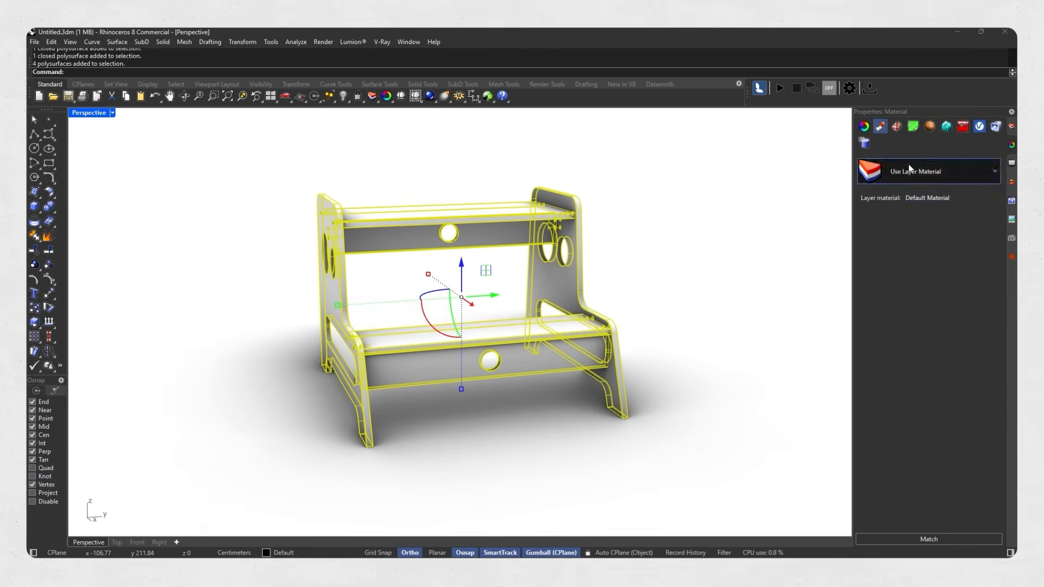
{"action": "left_click", "coordinate": [927, 170]}
{"action": "left_click", "coordinate": [895, 212]}
{"action": "left_click", "coordinate": [723, 268]}
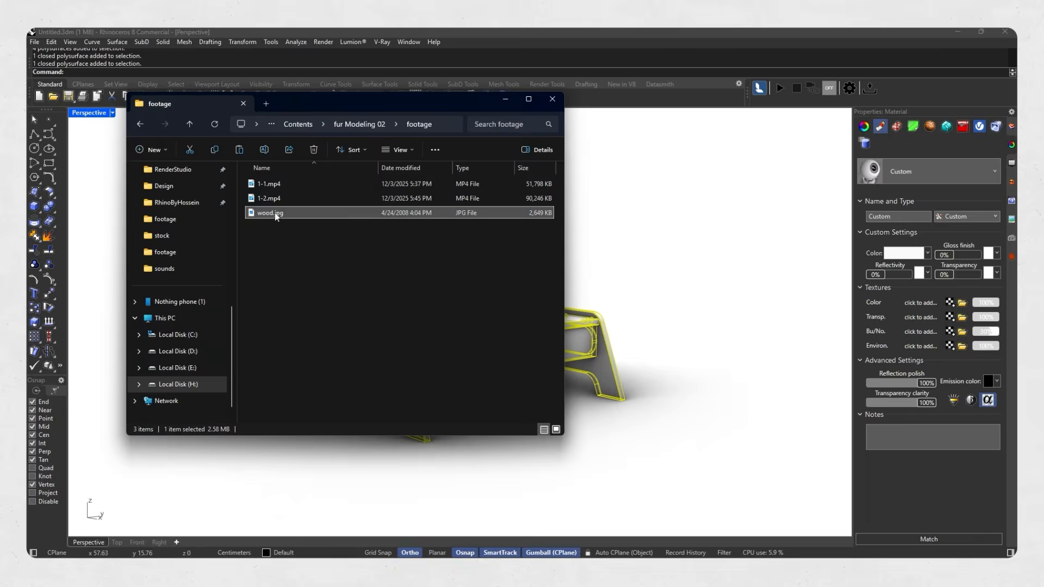
Step: Add wood.jpg from the footage folder as the Custom material's color texture and deselect the stool parts
{"action": "left_click_drag", "start_coordinate": [276, 214], "coordinate": [915, 303]}
{"action": "left_click", "coordinate": [503, 100]}
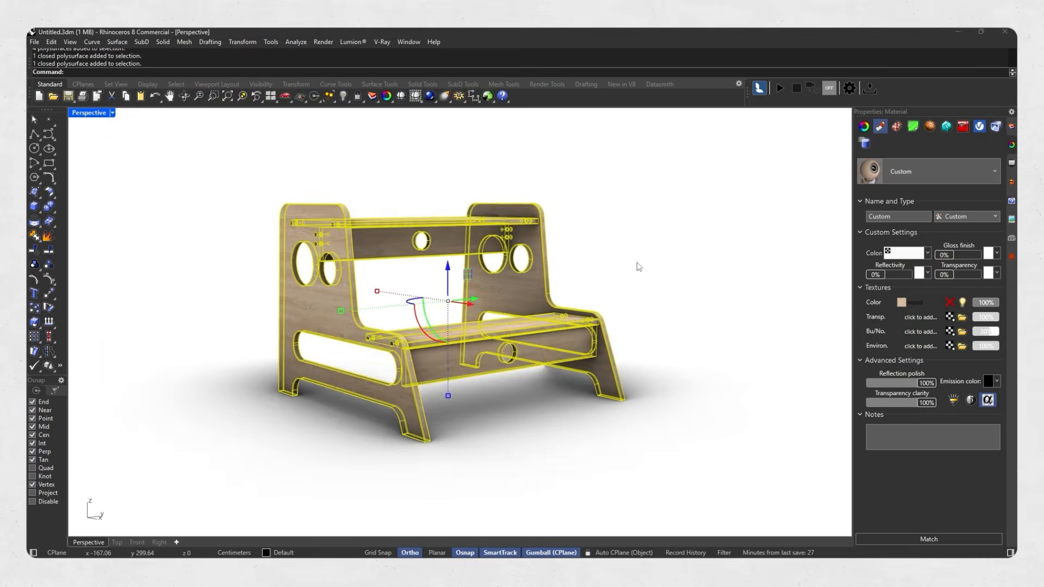
{"action": "left_click", "coordinate": [638, 267]}
Step: Select all the screws on both side panels and assign them a new Metal material
{"action": "right_click_drag", "start_coordinate": [396, 292], "coordinate": [291, 213]}
{"action": "scroll", "coordinate": [330, 237], "scroll_direction": "up", "scroll_amount": 2}
{"action": "left_click_drag", "start_coordinate": [224, 178], "coordinate": [478, 397]}
{"action": "right_click_drag", "start_coordinate": [536, 377], "coordinate": [478, 326]}
{"action": "left_click_drag", "start_coordinate": [546, 163], "coordinate": [706, 375], "text": "shift"}
{"action": "right_click_drag", "start_coordinate": [707, 375], "coordinate": [641, 413]}
{"action": "left_click", "coordinate": [913, 177]}
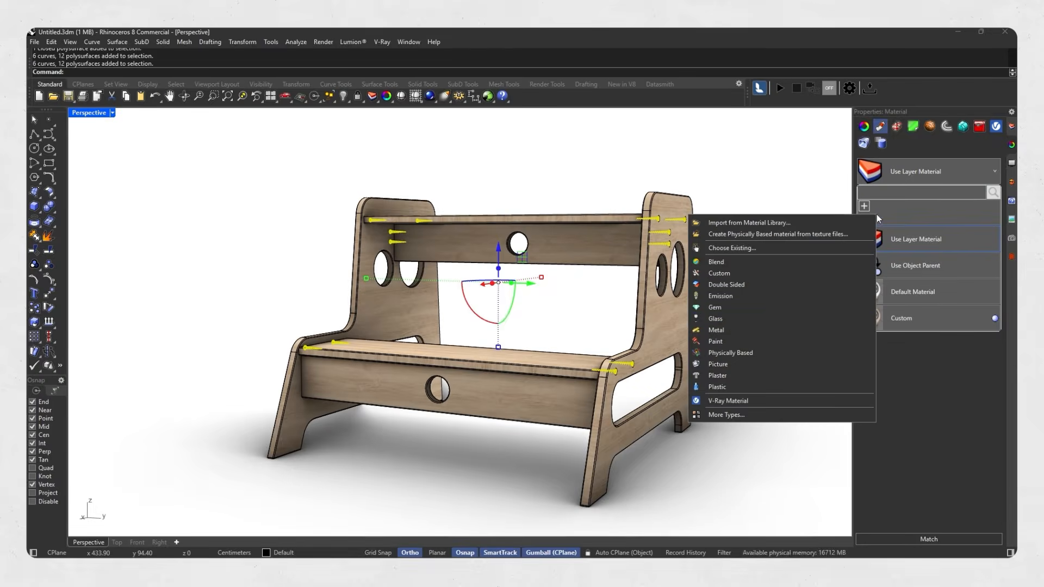
{"action": "left_click", "coordinate": [728, 333]}
Step: Set the Metal material's polish to 30% and deselect the screws
{"action": "right_click_drag", "start_coordinate": [756, 317], "coordinate": [693, 314]}
{"action": "scroll", "coordinate": [636, 225], "scroll_direction": "up", "scroll_amount": 15}
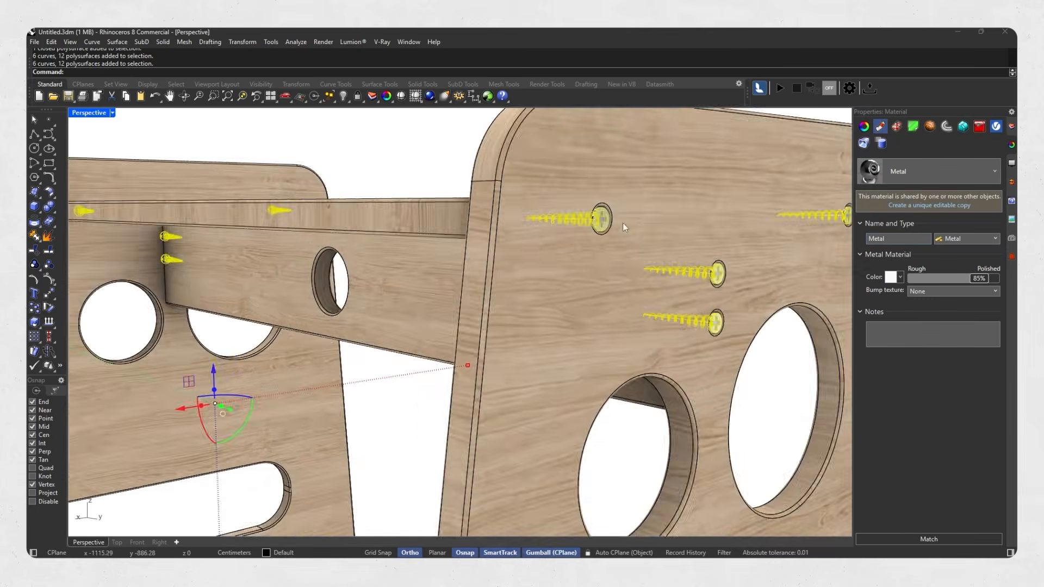
{"action": "scroll", "coordinate": [546, 227], "scroll_direction": "down", "scroll_amount": 10}
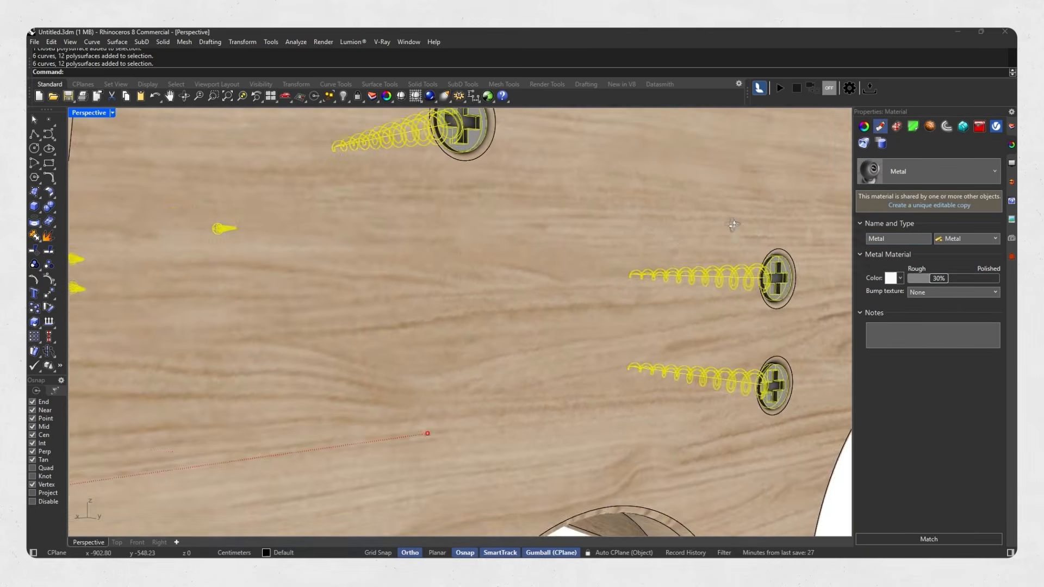
{"action": "key", "text": "Escape"}
Step: Turn off surface edges in the rendered display mode, close the settings sidebar and view the whole stool
{"action": "left_click", "coordinate": [1010, 163]}
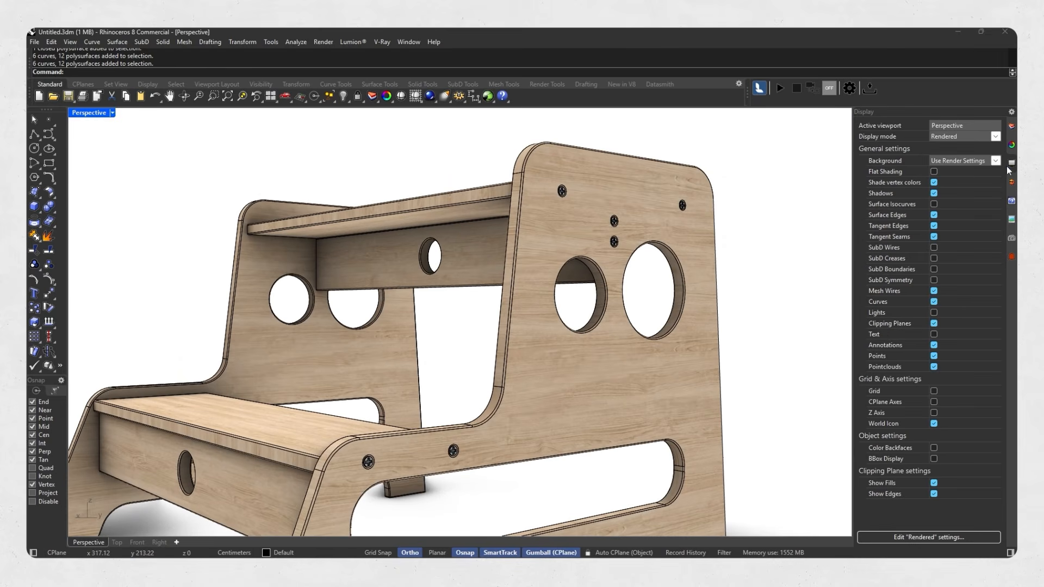
{"action": "left_click", "coordinate": [933, 215]}
{"action": "right_click_drag", "start_coordinate": [598, 220], "coordinate": [768, 207]}
{"action": "scroll", "coordinate": [692, 229], "scroll_direction": "down", "scroll_amount": 7}
{"action": "right_click_drag", "start_coordinate": [693, 229], "coordinate": [472, 312]}
{"action": "scroll", "coordinate": [467, 321], "scroll_direction": "down", "scroll_amount": 3}
{"action": "left_click", "coordinate": [1009, 552]}
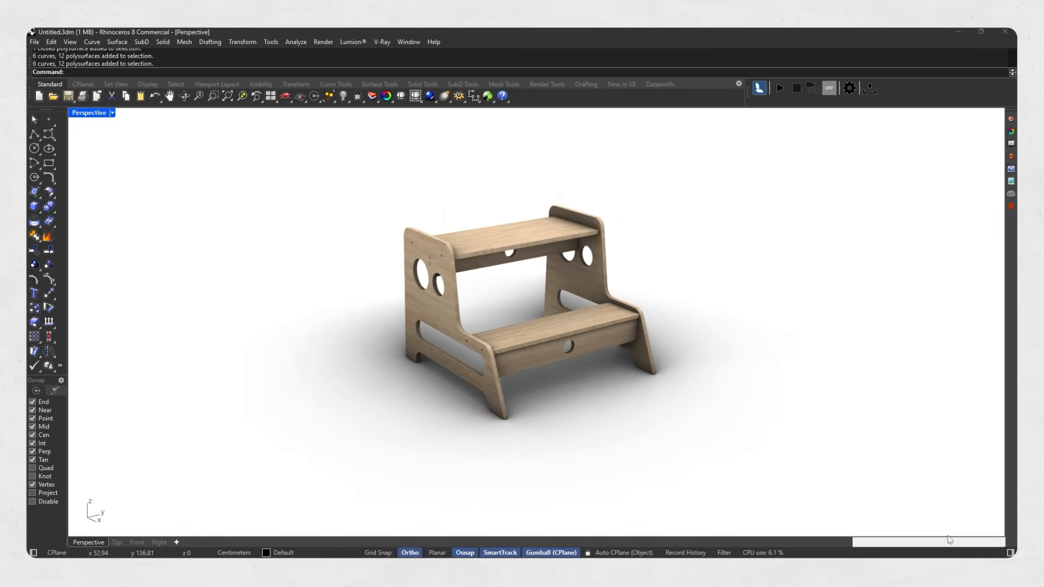
{"action": "right_click_drag", "start_coordinate": [617, 383], "coordinate": [505, 348]}
{"action": "scroll", "coordinate": [507, 348], "scroll_direction": "up", "scroll_amount": 2}
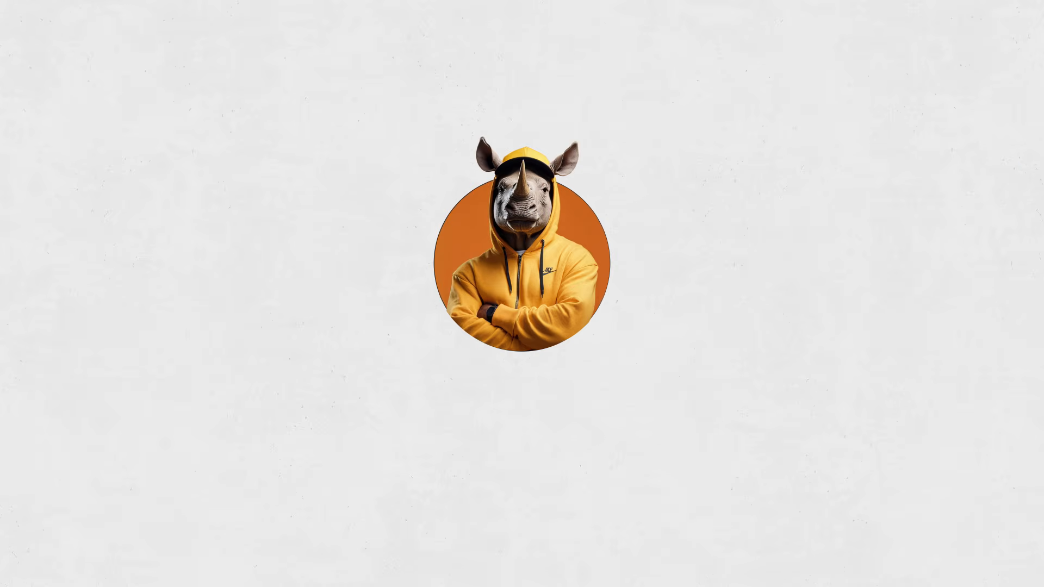